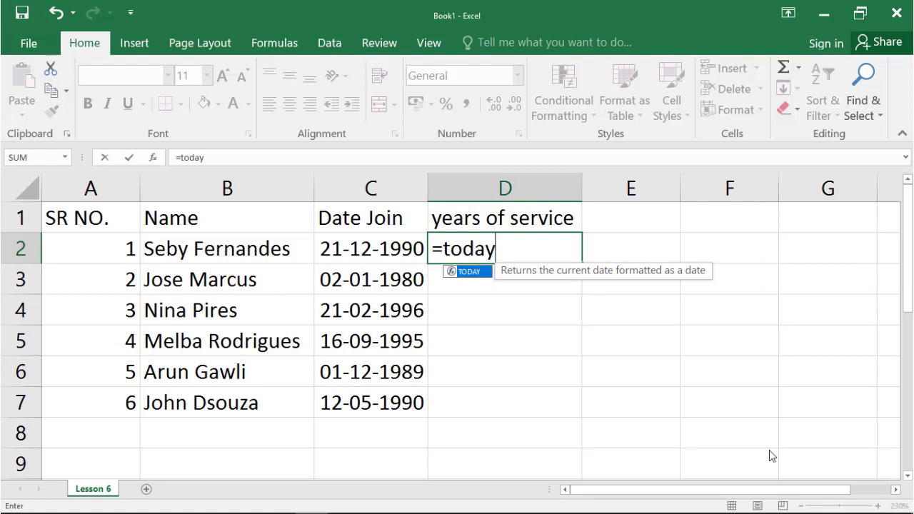
Complete the TODAY() formula in the first years of service cell, D2, and reselect the cell.
type("()")
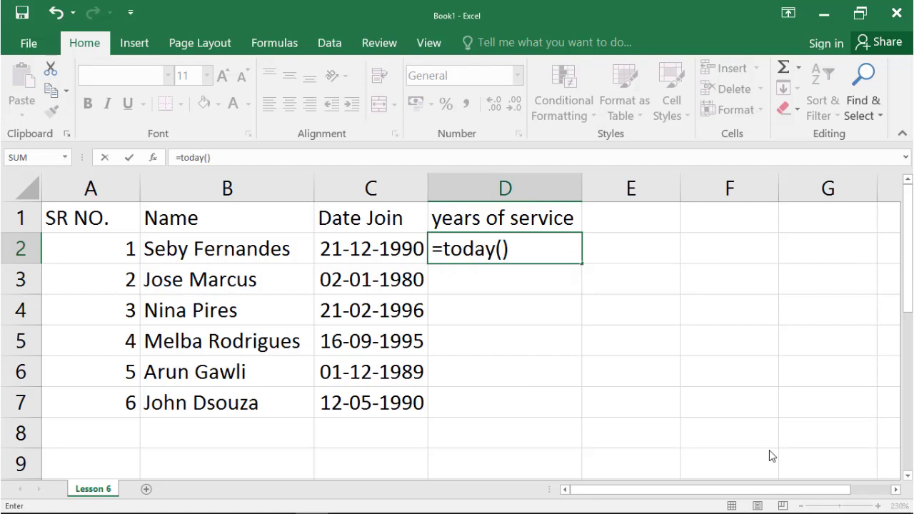
key("Return")
left_click(544, 249)
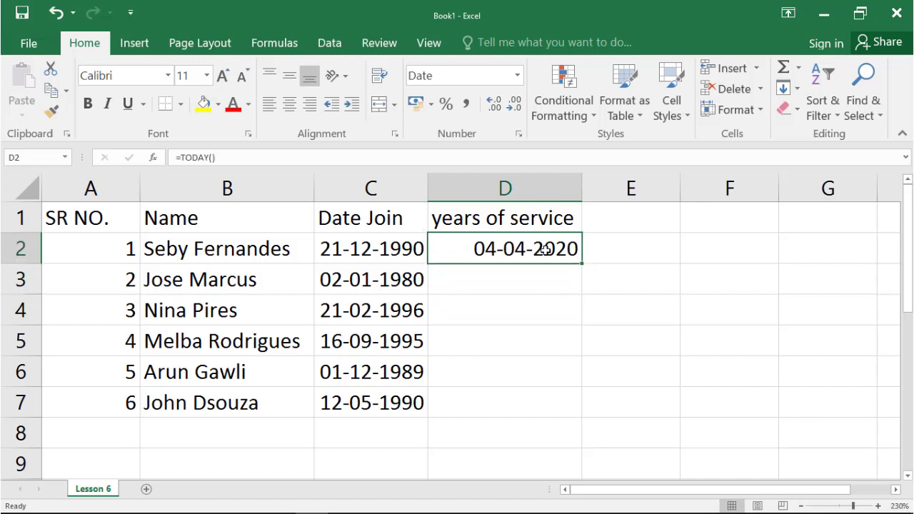
Examine the TODAY() formula behind the date in cell D2.
mouse_move(860, 500)
left_click(526, 286)
left_click(524, 248)
left_click(242, 161)
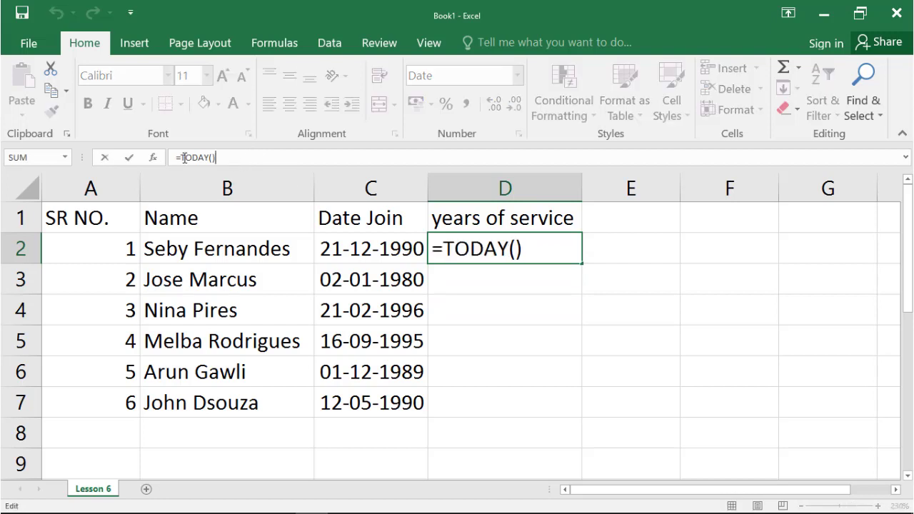
left_click_drag(175, 157, 226, 159)
left_click(228, 160)
key("Return")
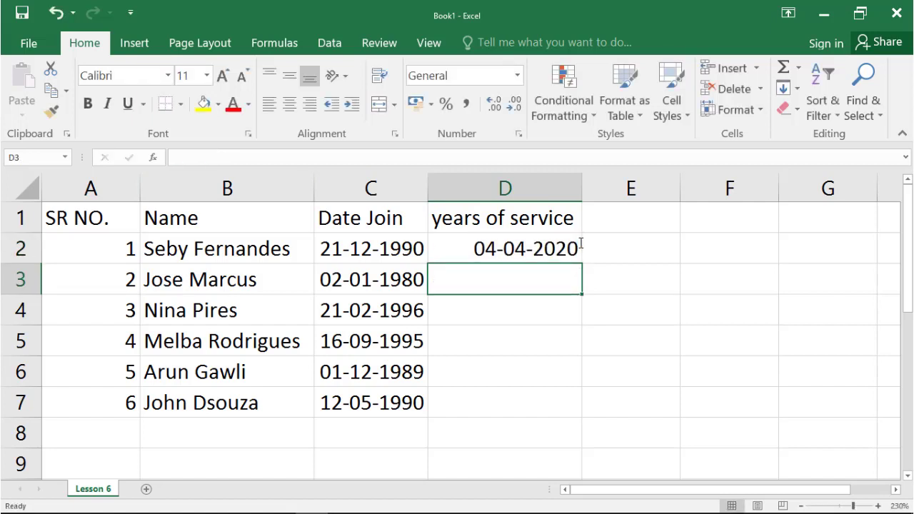
left_click(525, 248)
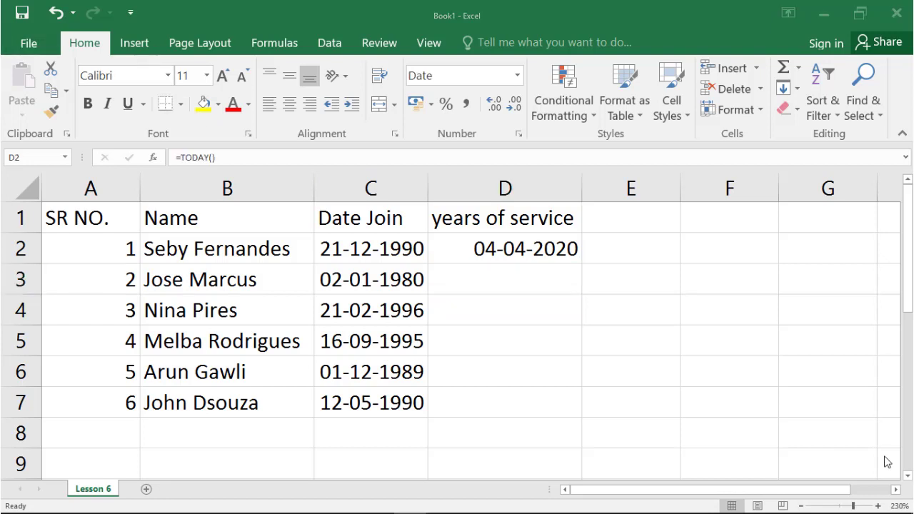
Extend the formula in D2 to subtract the joining date in C2 divided by 365, giving =TODAY()-C2/365.
double_click(525, 252)
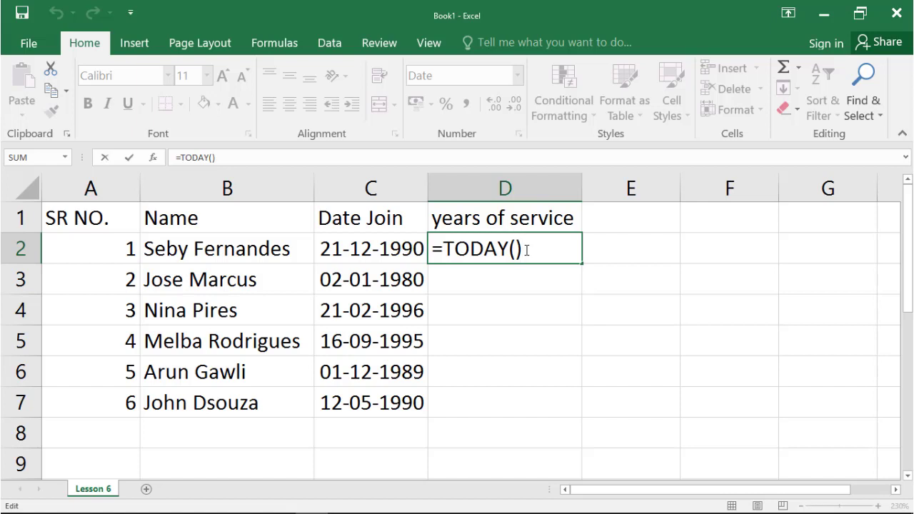
type("-")
left_click(398, 240)
type("/")
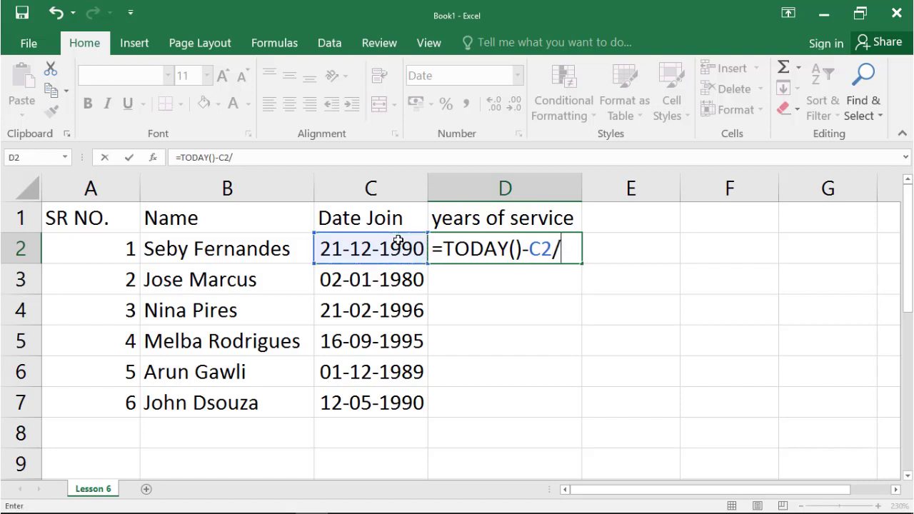
type("365")
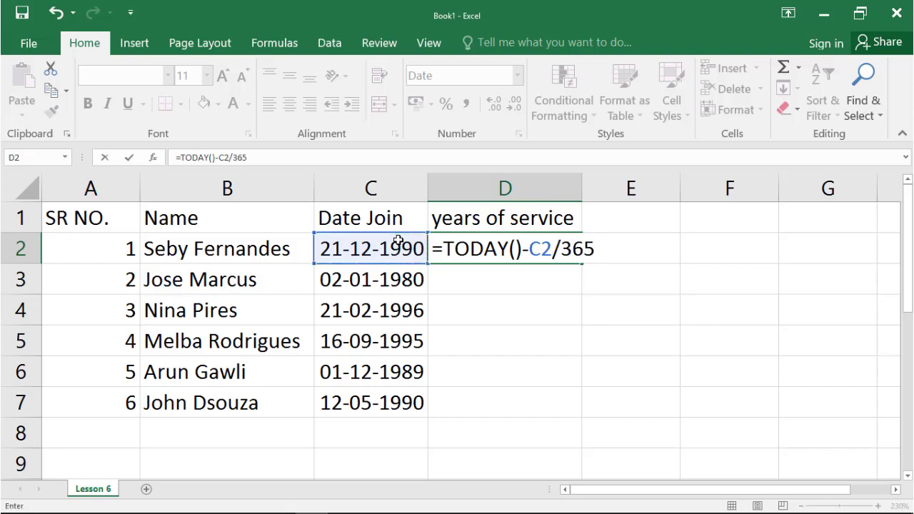
key("Return")
Change the number format of cell D2 to General.
left_click(474, 259)
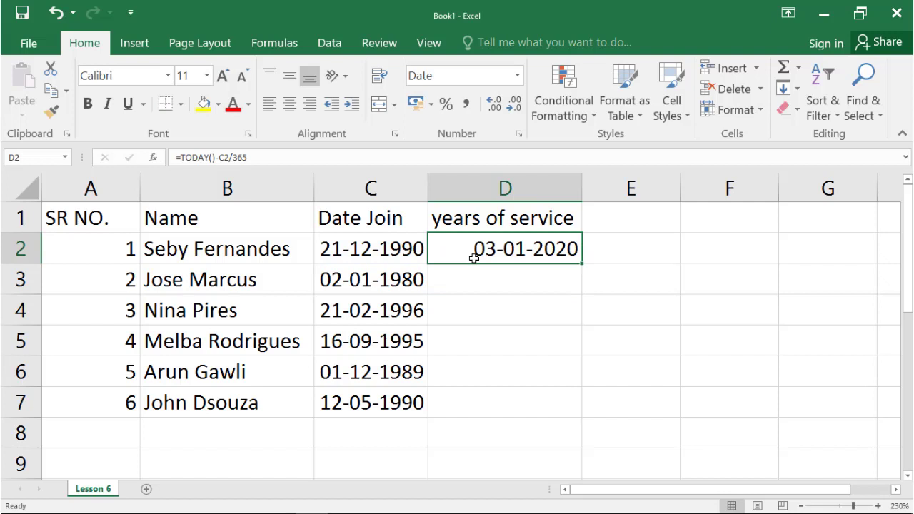
left_click(521, 81)
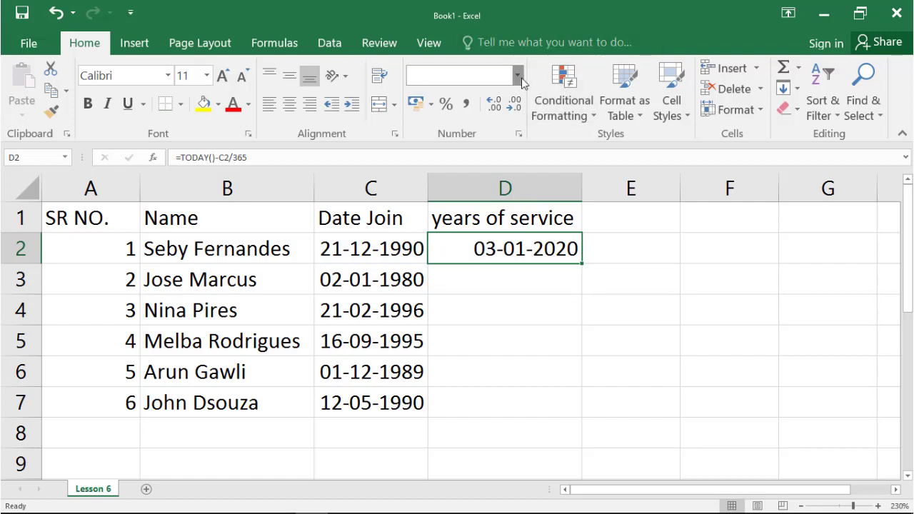
left_click(467, 106)
Add parentheses around the subtraction in D2 so the formula reads =(TODAY()-C2)/365.
double_click(500, 254)
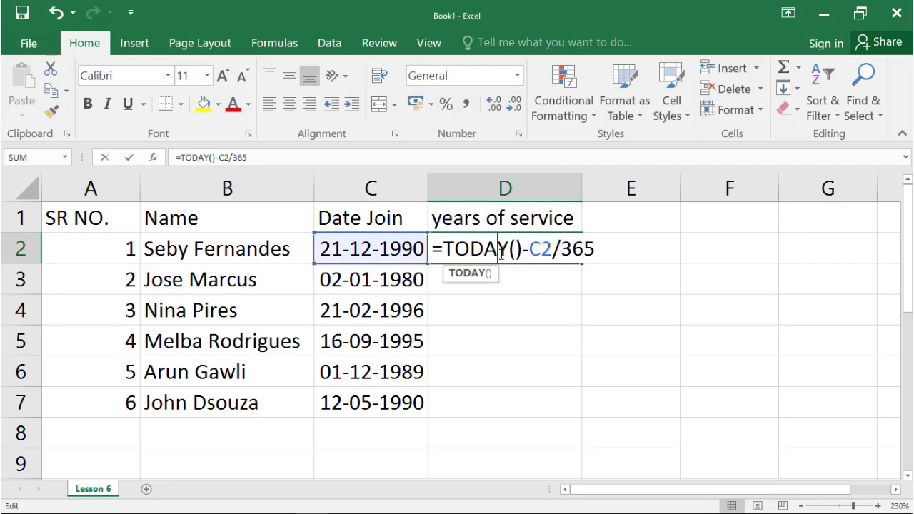
left_click(446, 253)
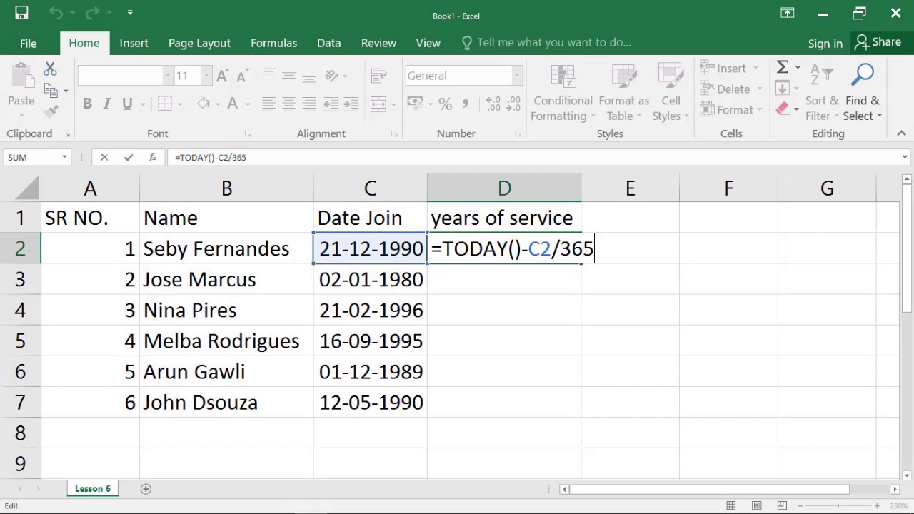
type("(")
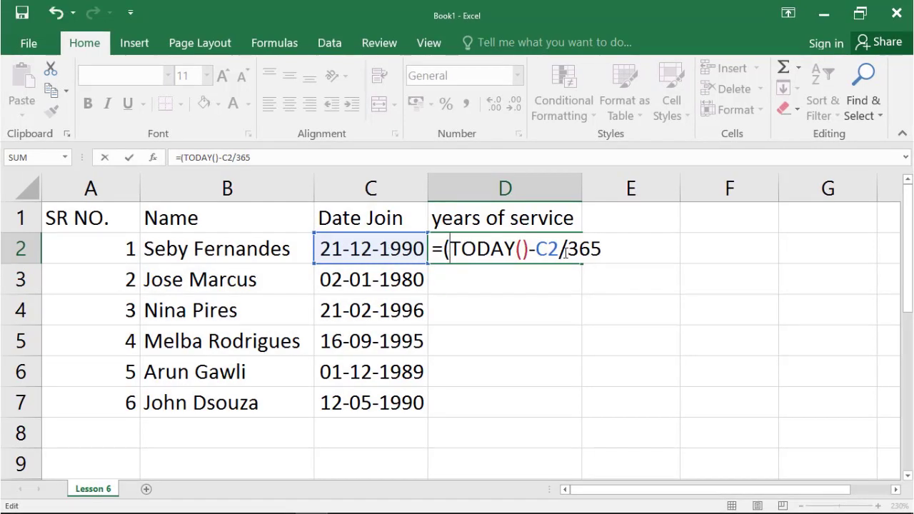
left_click(559, 250)
type(")")
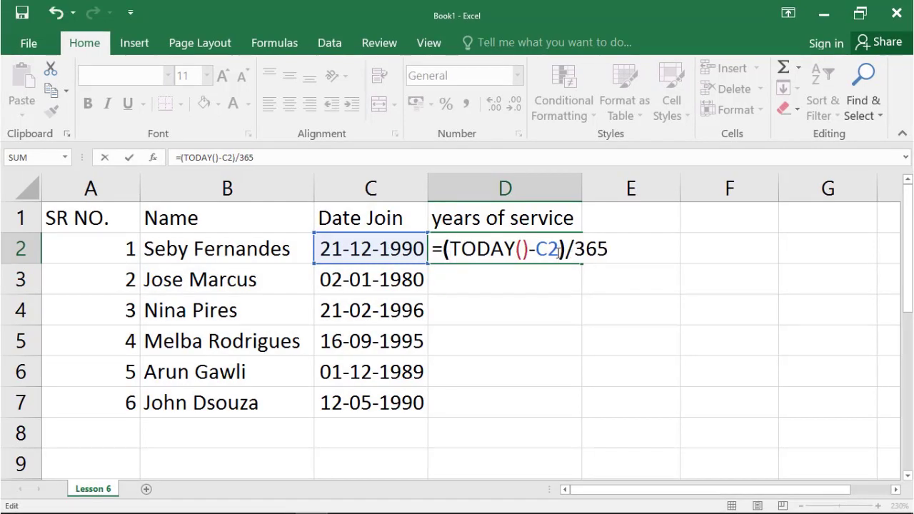
key("Return")
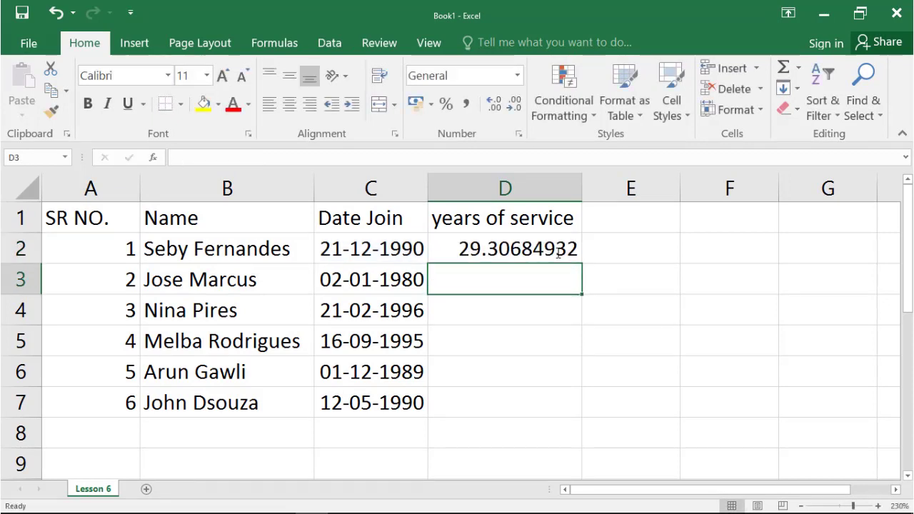
Reduce D2 to zero decimal places and fill its formula down the years of service column.
left_click(557, 250)
left_click(513, 104)
left_click(513, 105)
left_click(513, 104)
left_click(513, 104)
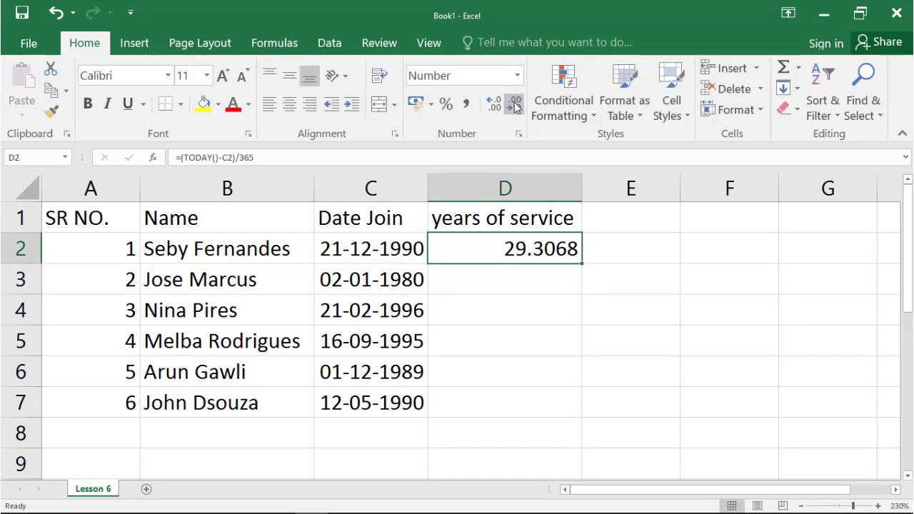
left_click(514, 104)
left_click(513, 104)
left_click(513, 105)
left_click(513, 104)
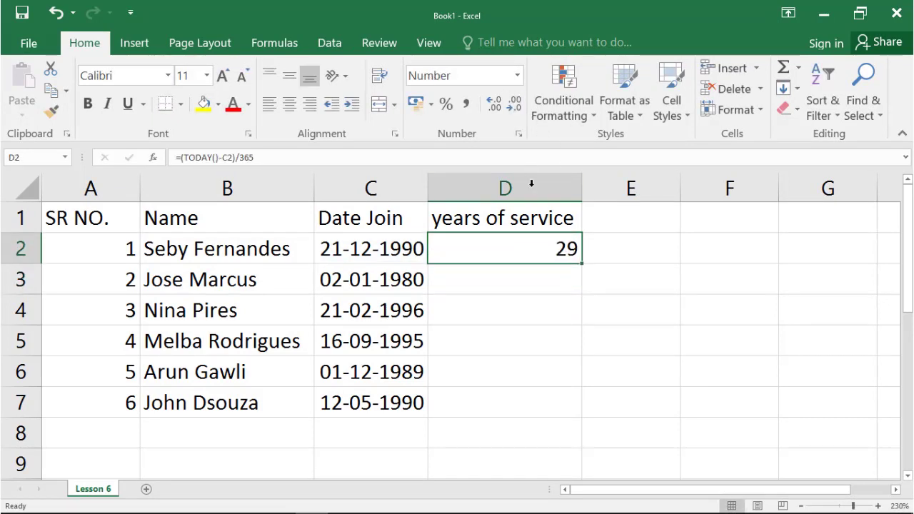
double_click(584, 264)
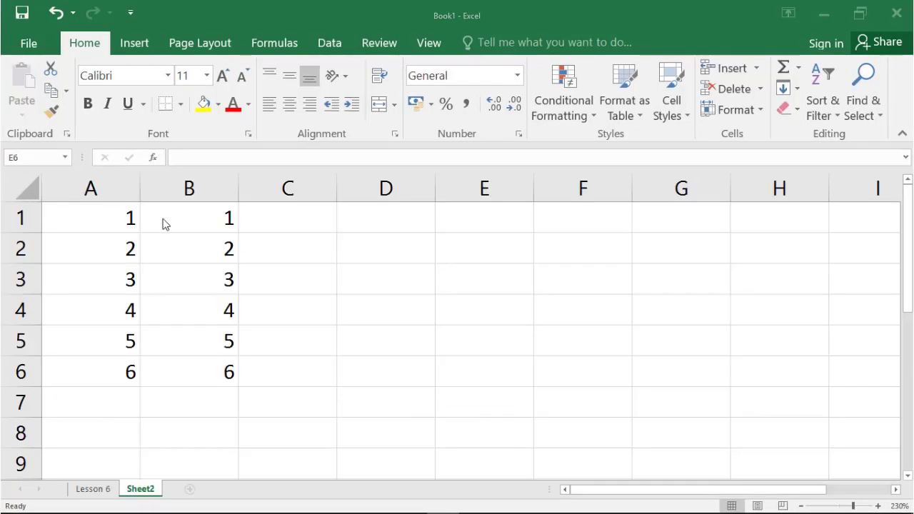
Use AutoSum on A1:C6 of Sheet2 to put each row's total in column C.
left_click(132, 226)
left_click_drag(132, 227, 268, 374)
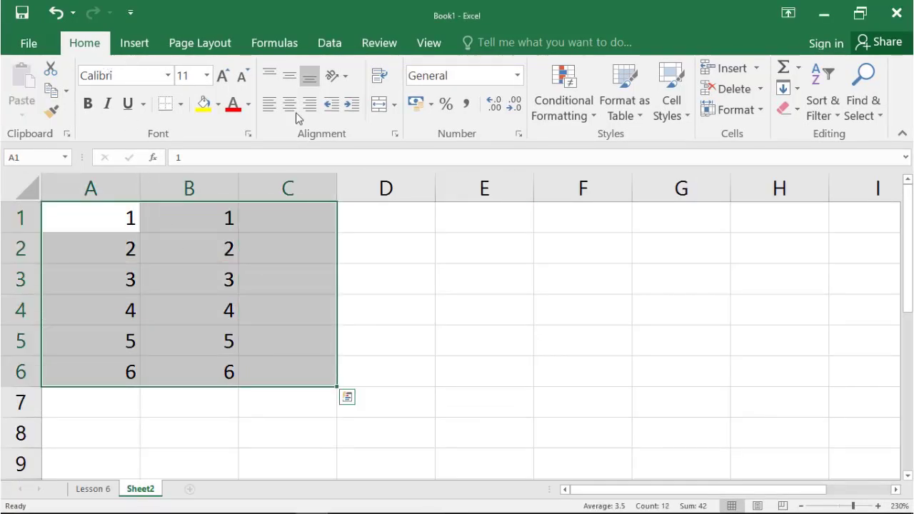
left_click(779, 66)
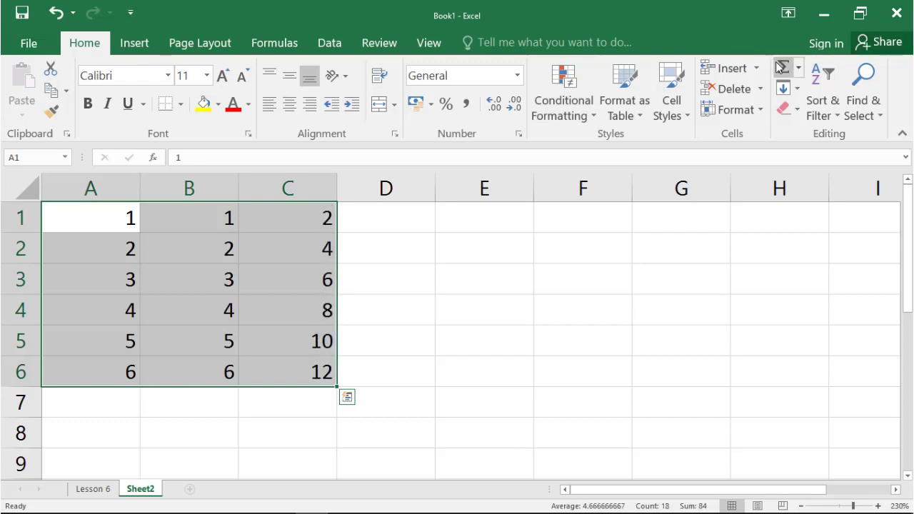
left_click(603, 247)
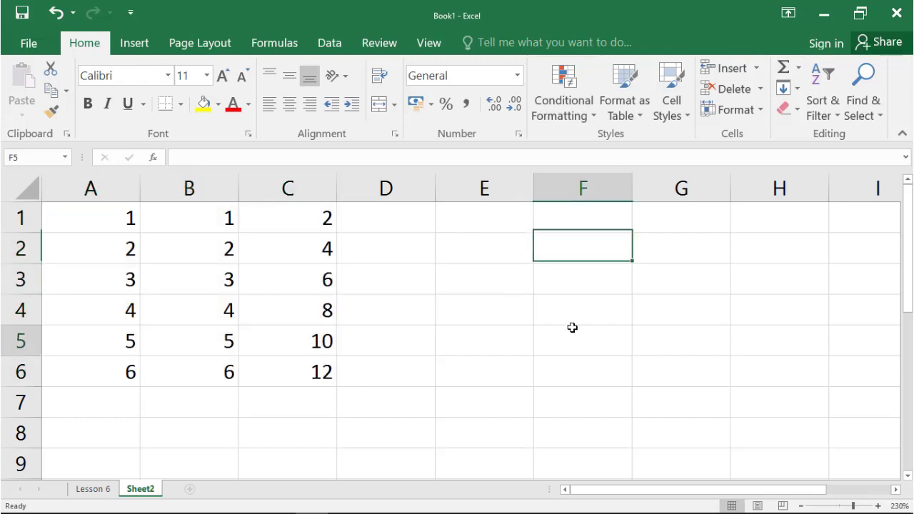
left_click(574, 329)
left_click(653, 224)
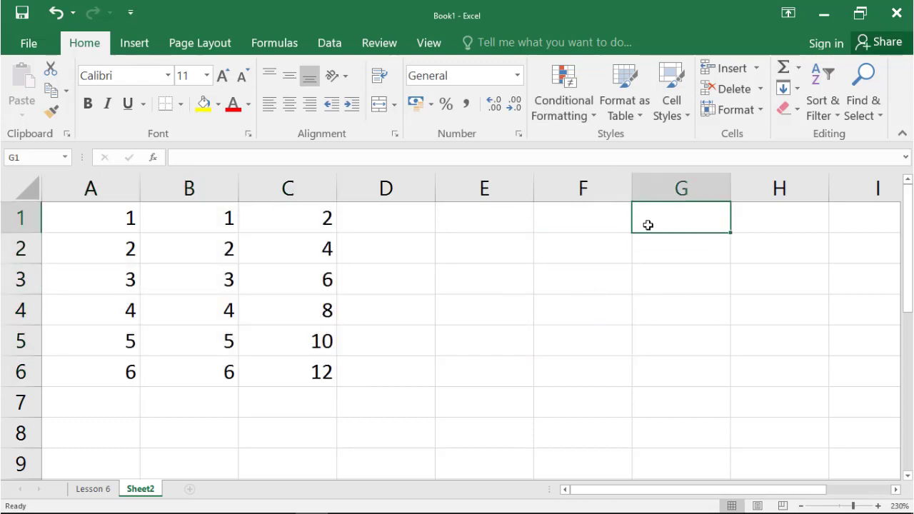
left_click(577, 213)
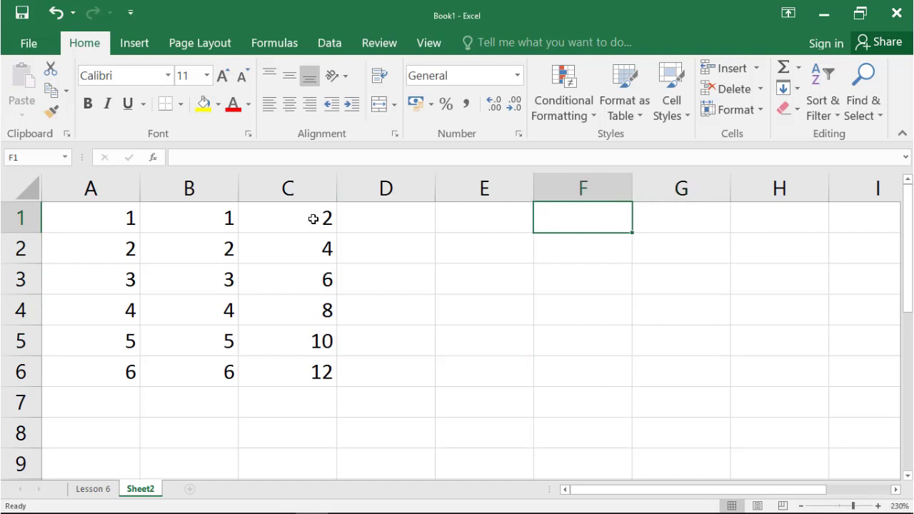
Copy the row totals in C1:C6 and paste them normally starting at cell F1.
left_click_drag(313, 219, 315, 357)
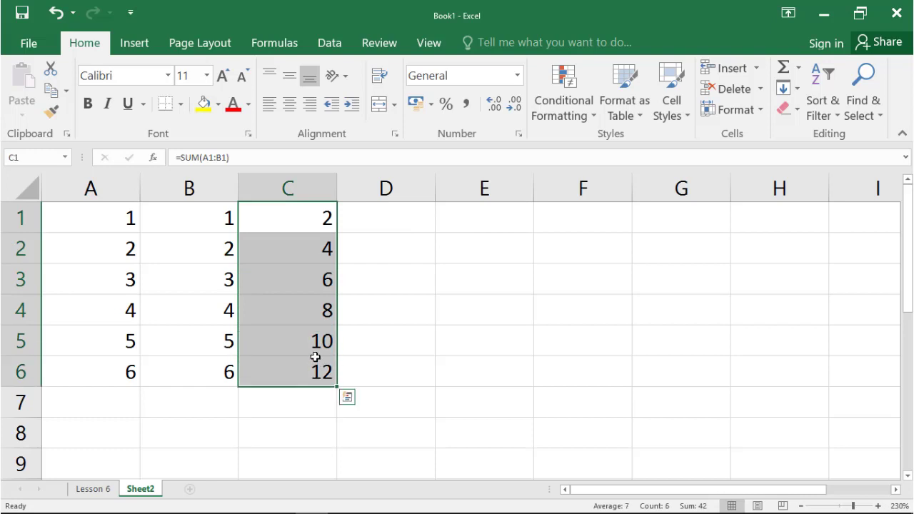
right_click(315, 351)
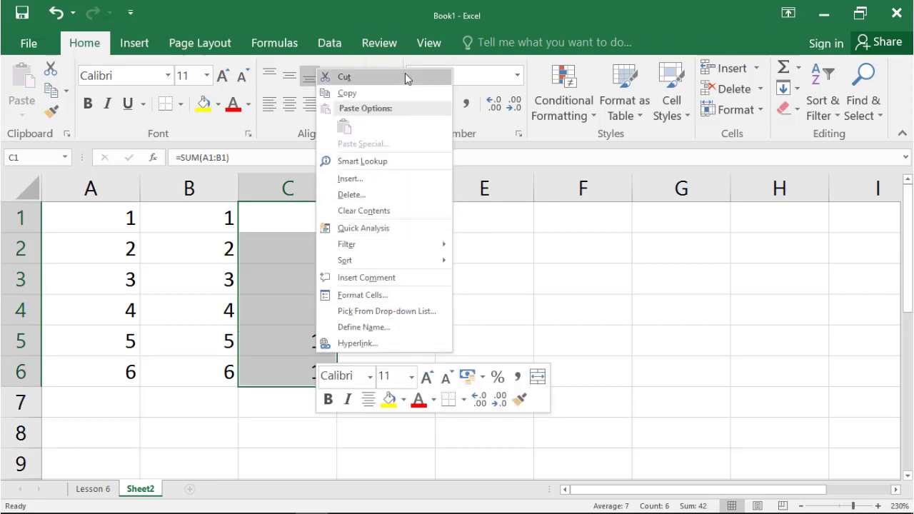
left_click(397, 93)
left_click(560, 215)
key("ctrl+v")
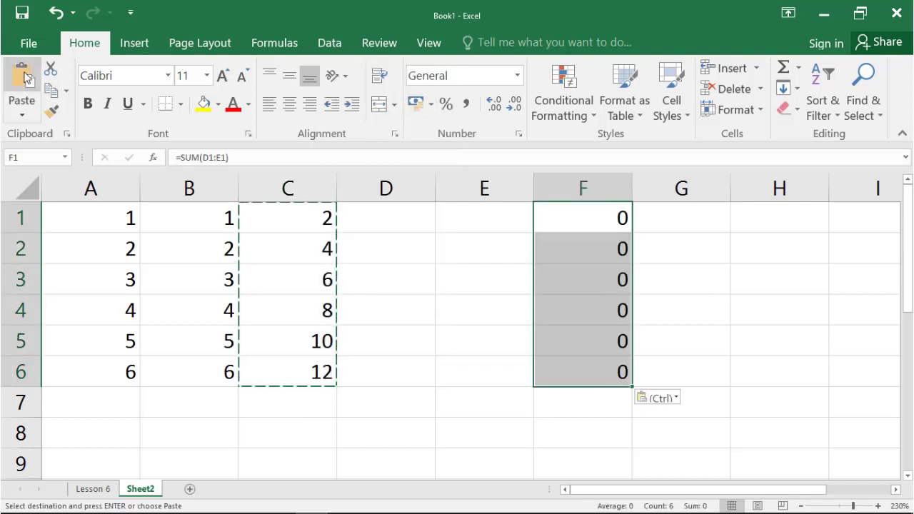
Compare the cell references in the original SUM formula in C1 with the pasted one in F1.
double_click(306, 218)
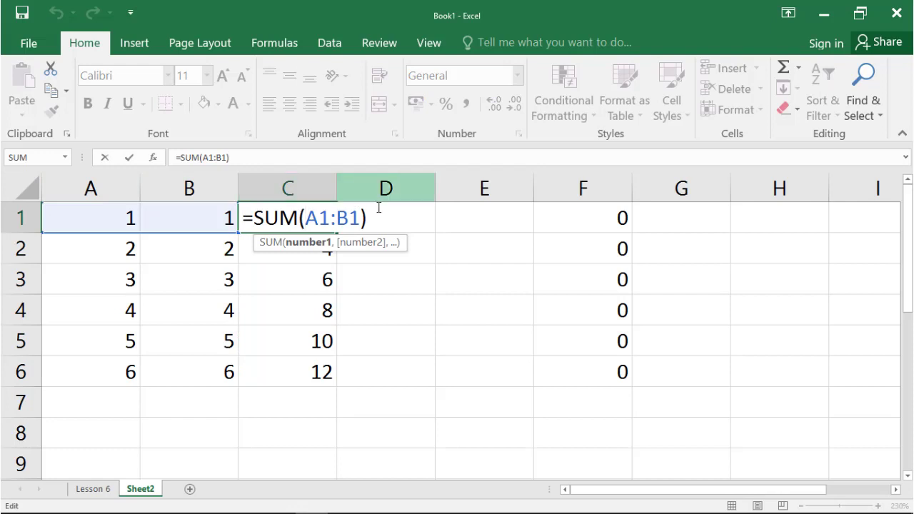
key("Return")
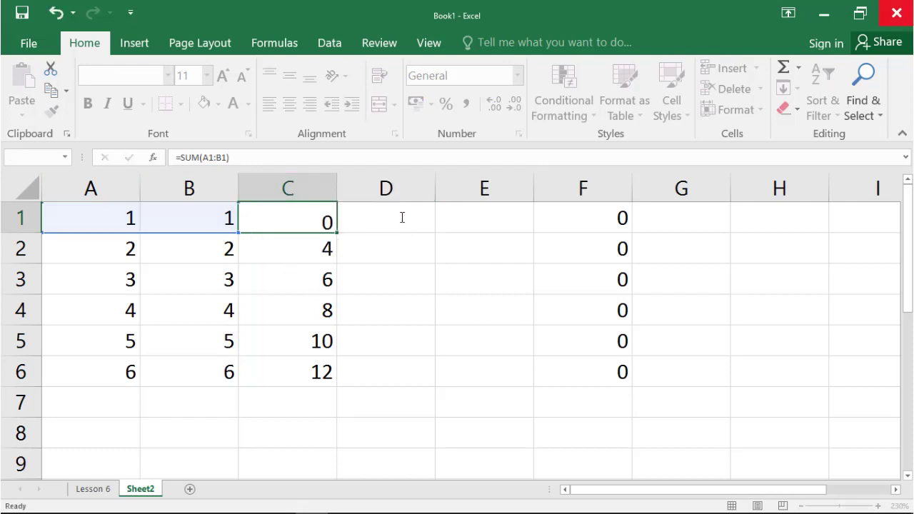
double_click(587, 216)
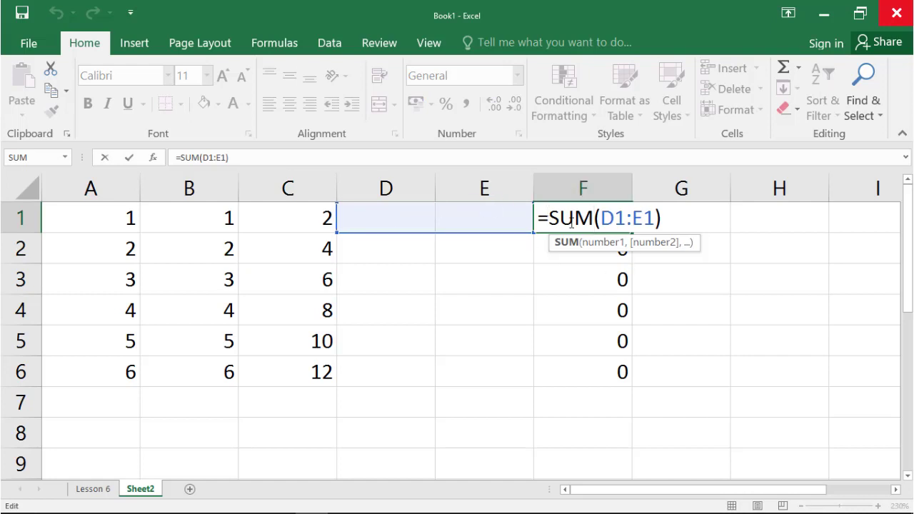
key("Return")
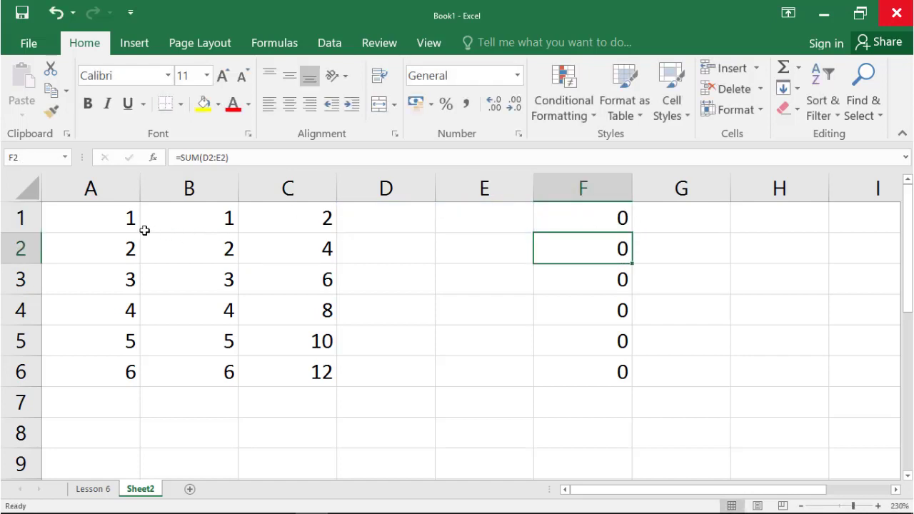
Copy the row totals in C1:C6 and paste only their formulas starting at cell G1 with Paste Special.
left_click_drag(292, 224, 294, 368)
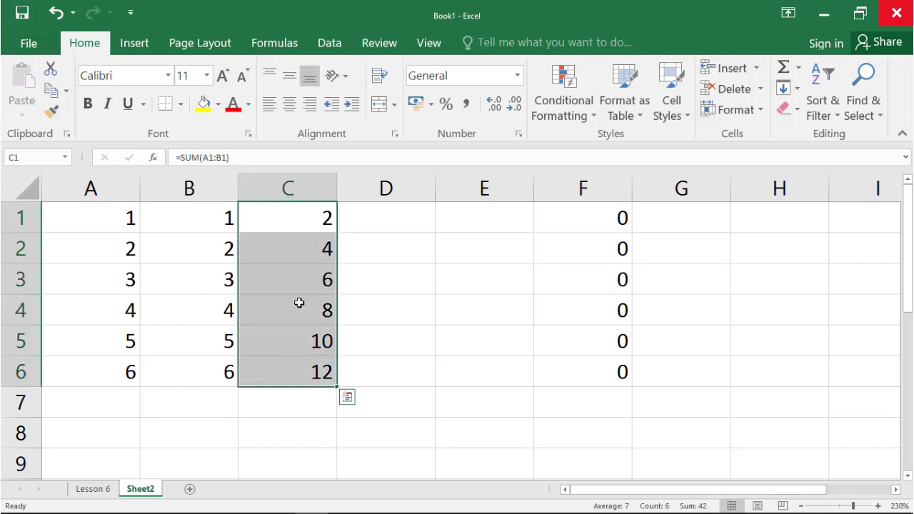
right_click(299, 298)
left_click(379, 33)
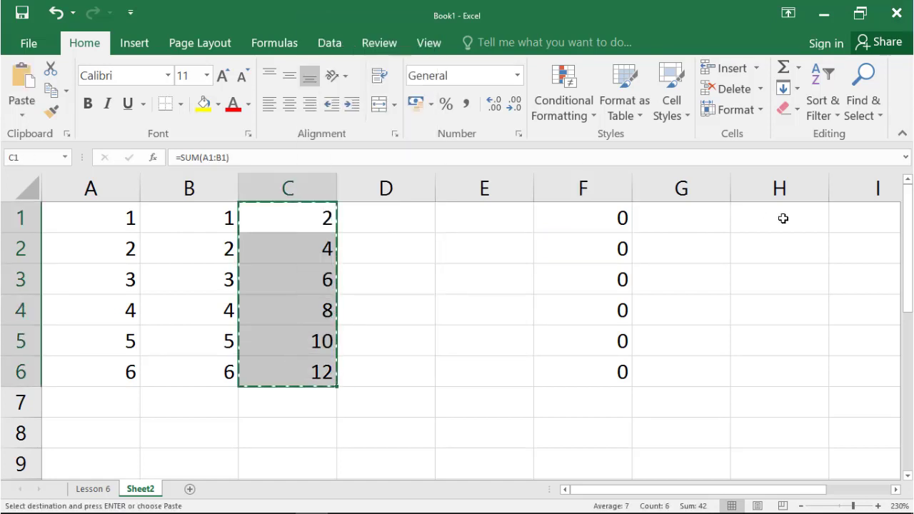
left_click(664, 215)
right_click(663, 215)
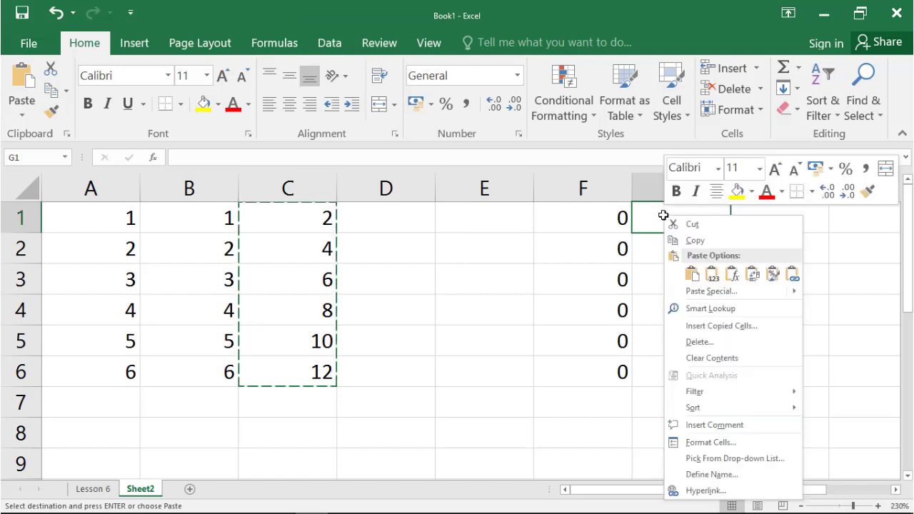
left_click(703, 293)
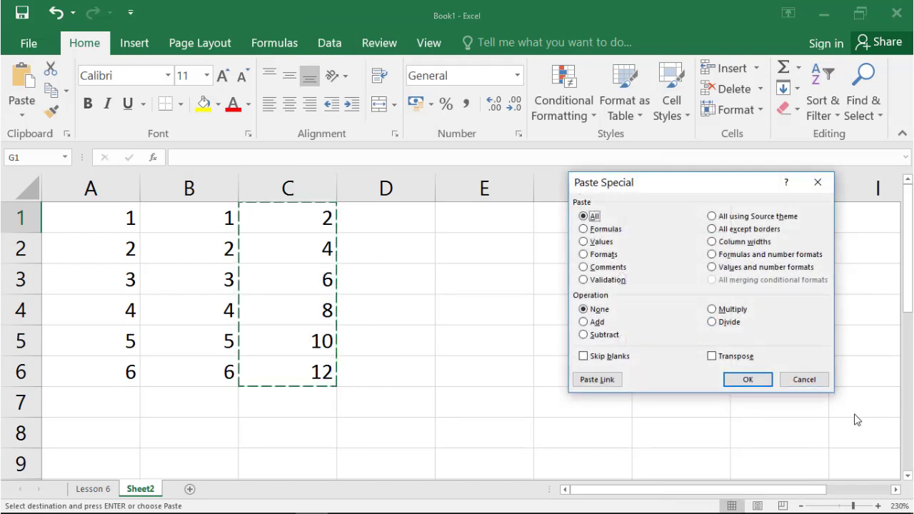
left_click(603, 229)
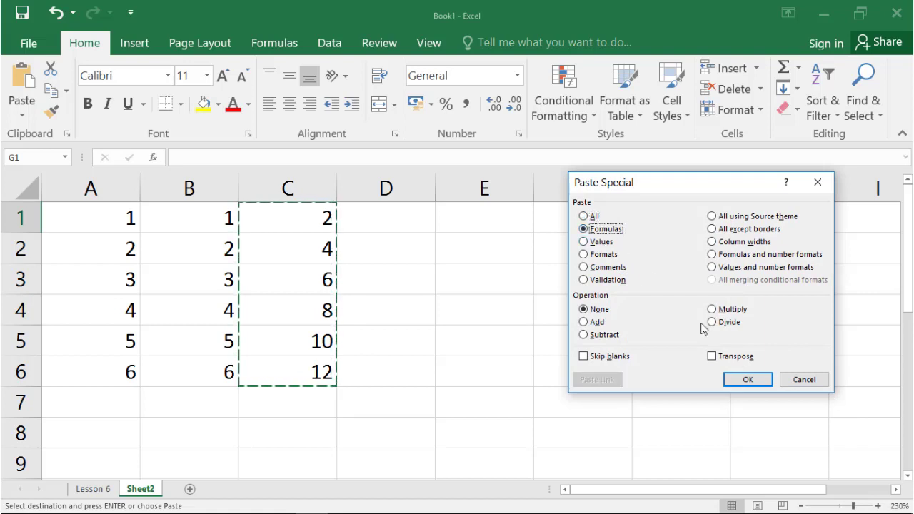
left_click(744, 379)
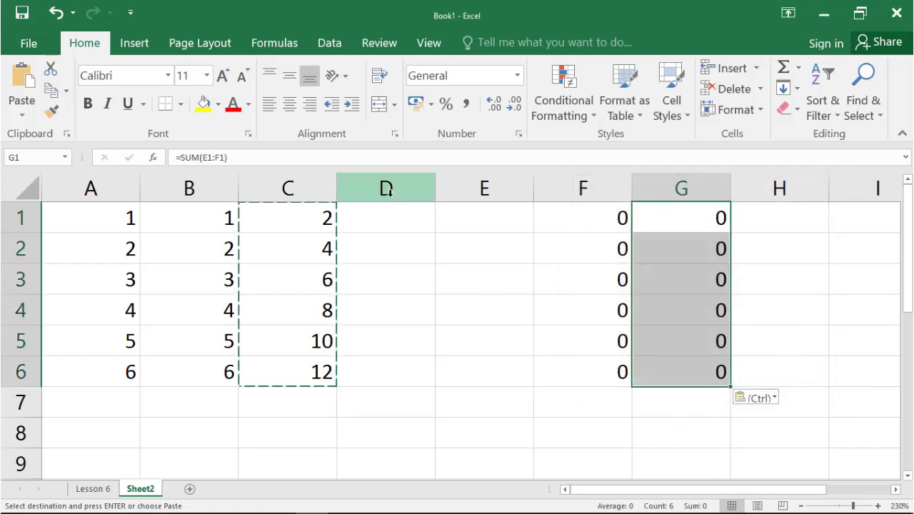
Compare the cell references in the pasted SUM formulas in G1 and F1.
double_click(687, 224)
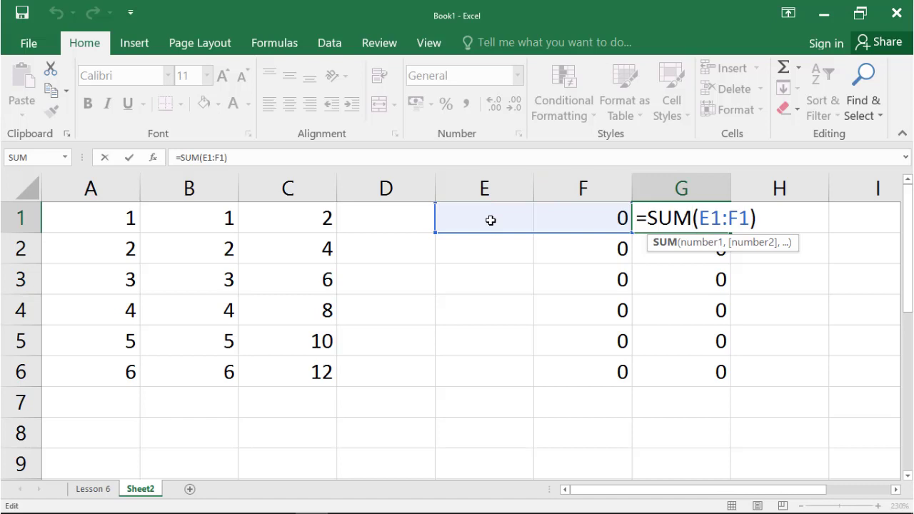
key("Return")
double_click(589, 214)
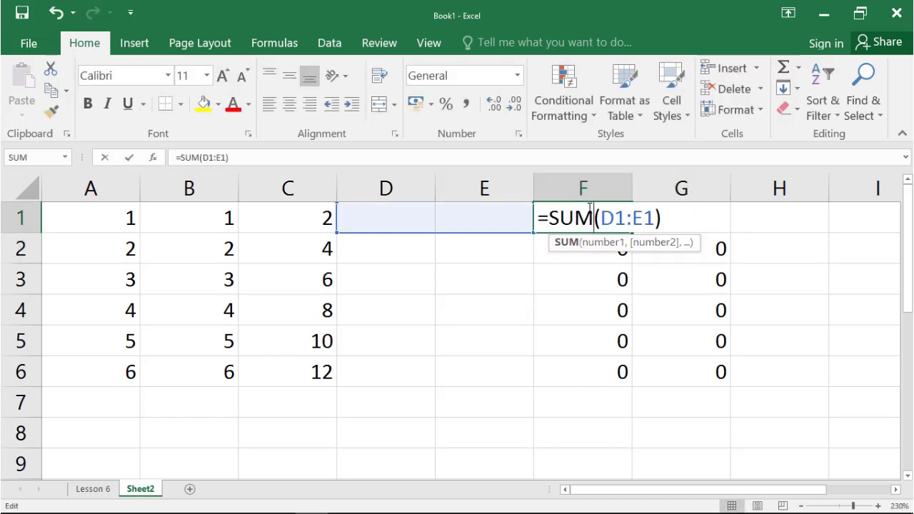
key("Return")
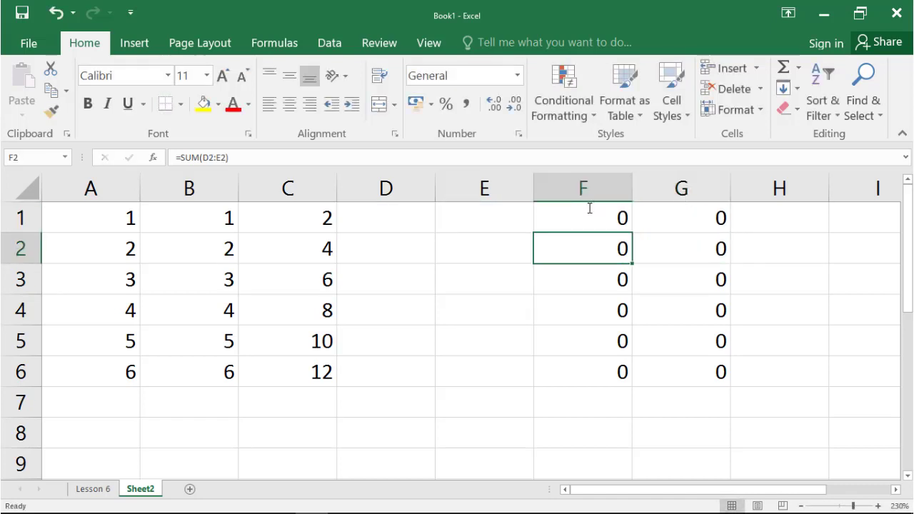
double_click(669, 229)
key("Return")
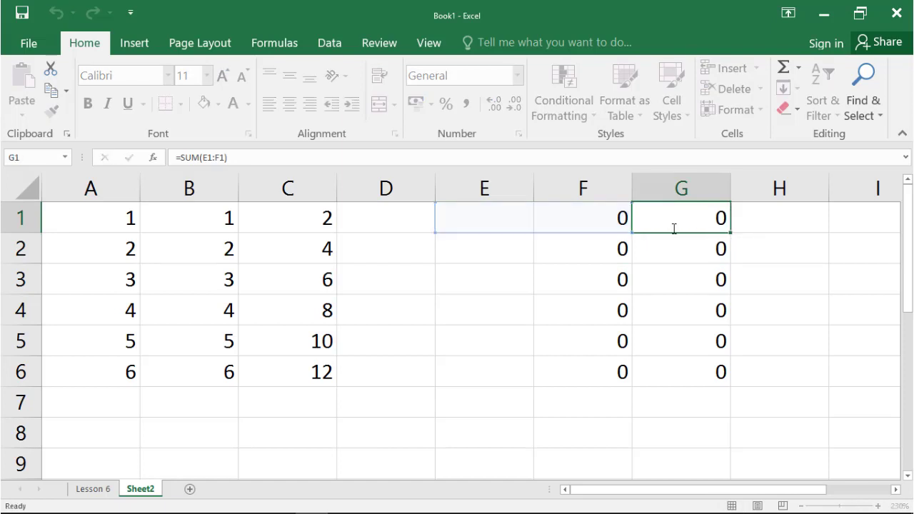
Copy C1:C6 again and paste only the values starting at cell H1 with Paste Special.
left_click_drag(325, 221, 310, 386)
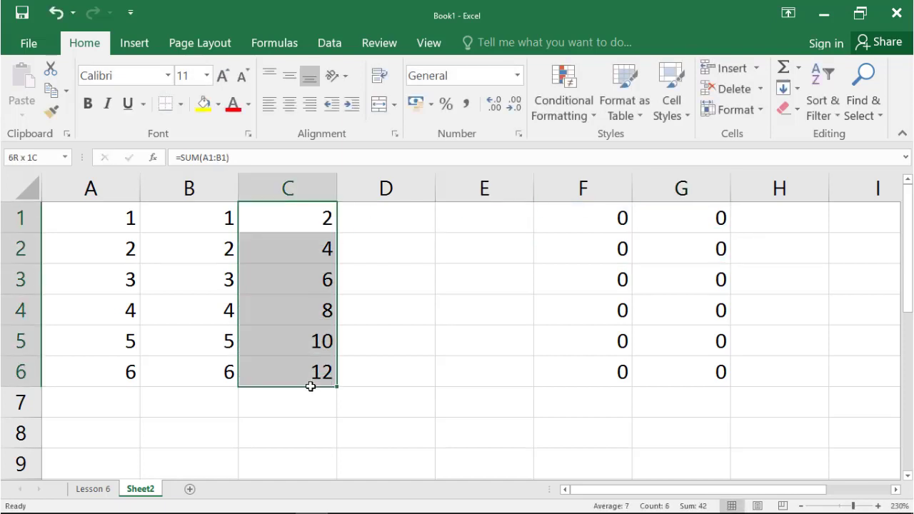
right_click(302, 333)
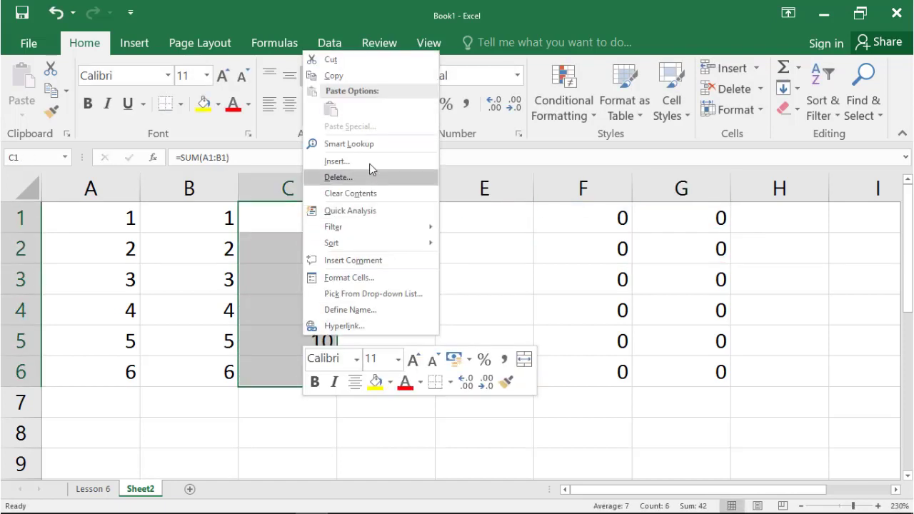
left_click(329, 75)
left_click(758, 221)
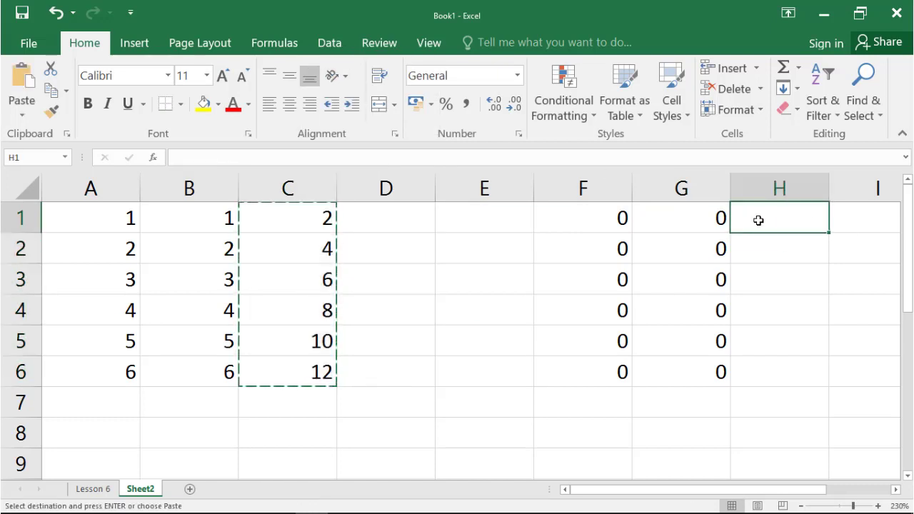
right_click(756, 225)
left_click(792, 299)
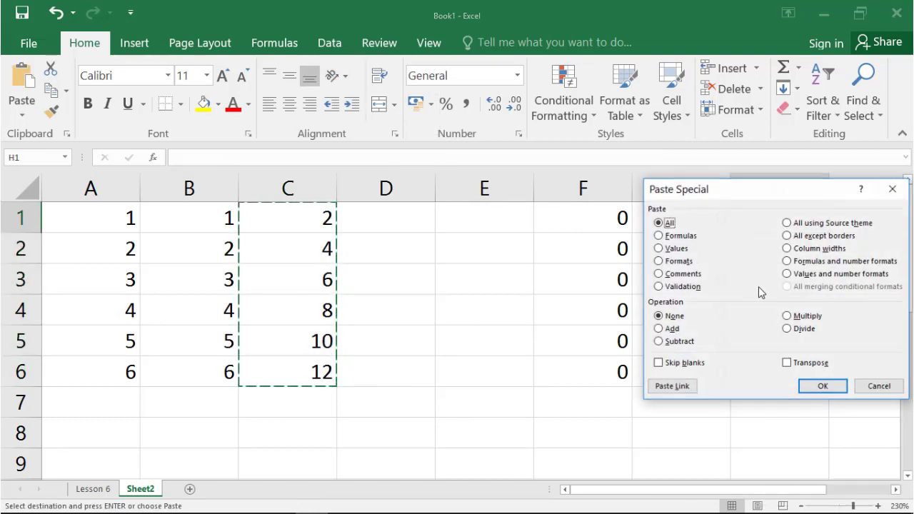
left_click(676, 248)
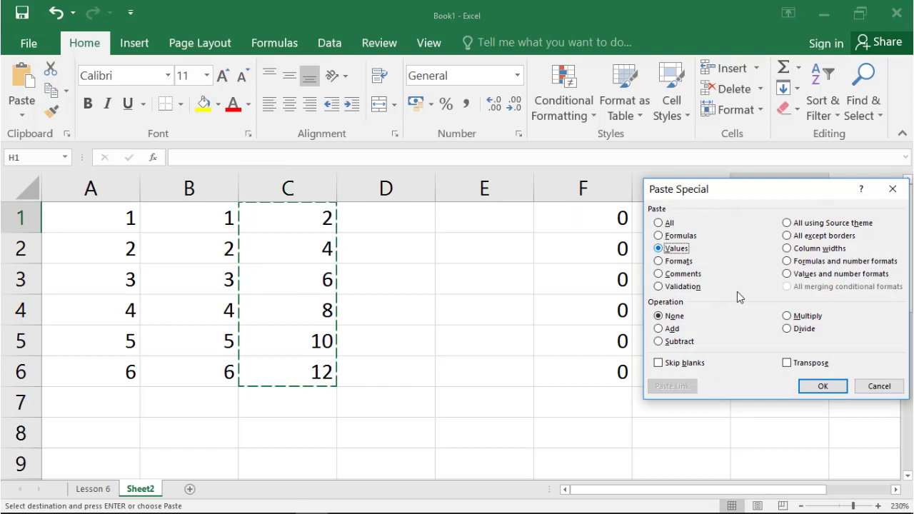
left_click(822, 387)
Inspect the contents of H1 to check whether it holds a formula or a plain value.
double_click(802, 223)
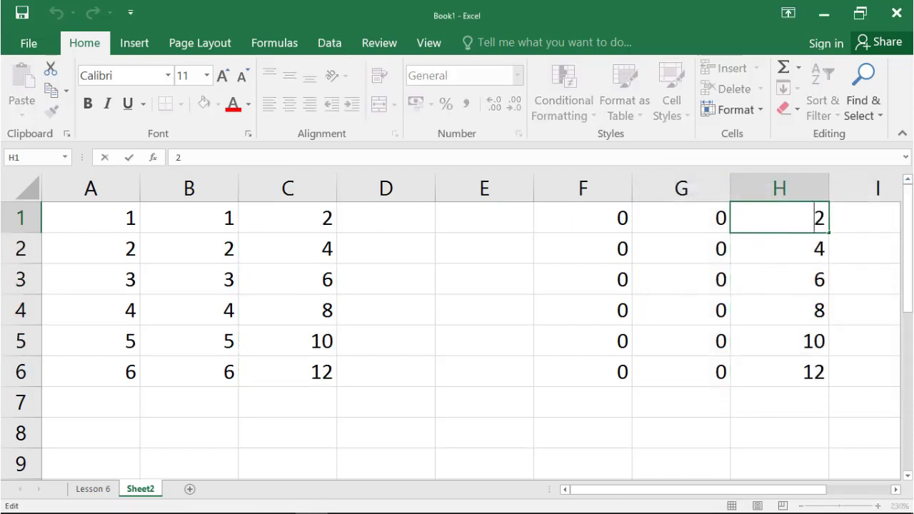
left_click(823, 216)
key("Return")
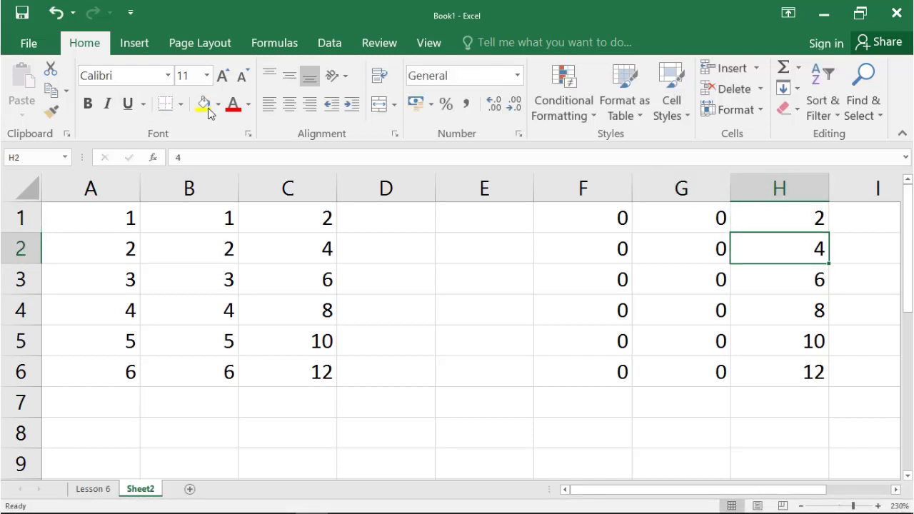
Fill C1:C6 with yellow and paste only that range's formats starting at cell I1 with Paste Special.
left_click_drag(306, 224, 306, 369)
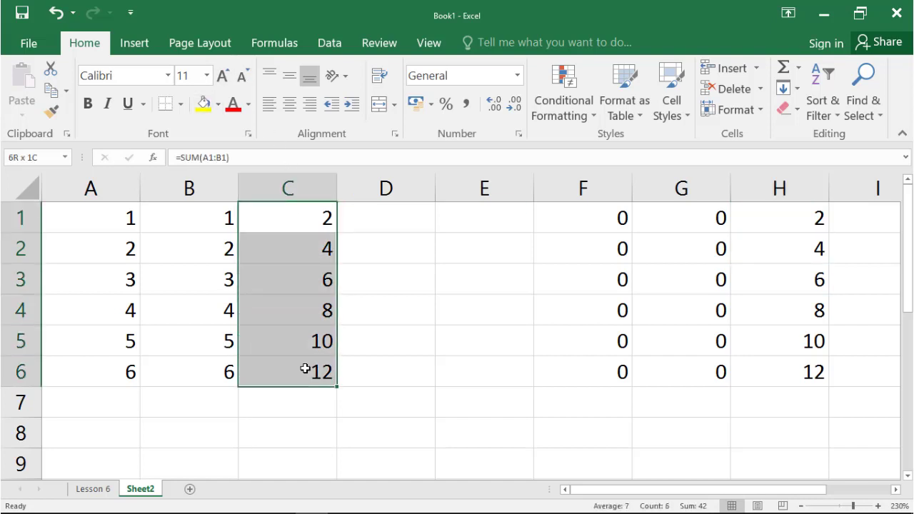
left_click(211, 109)
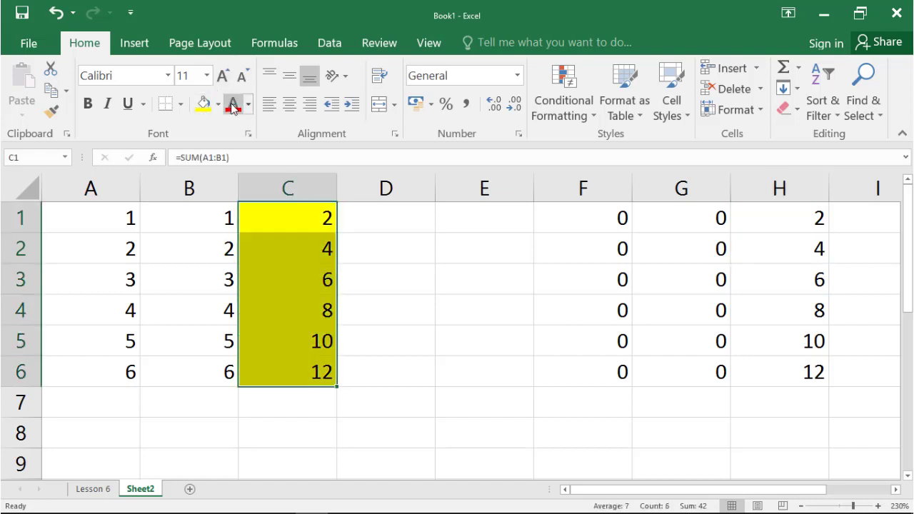
right_click(278, 245)
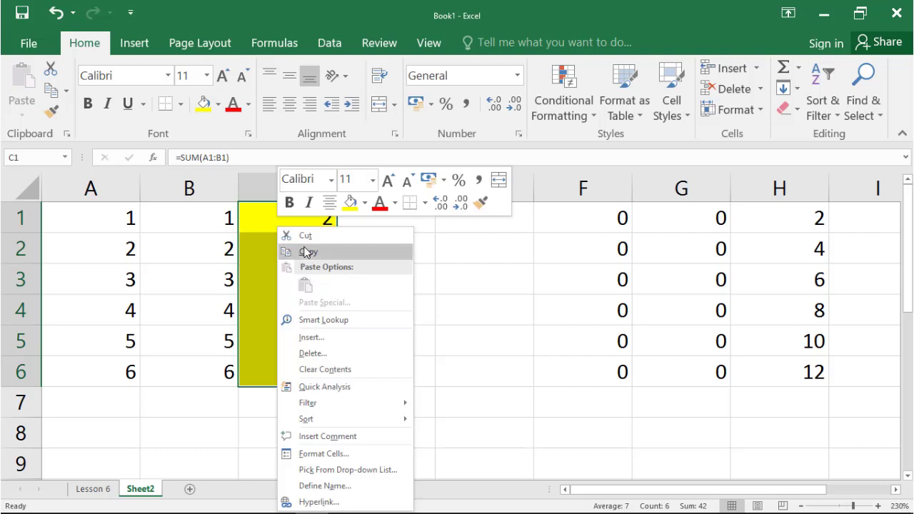
left_click(280, 249)
left_click(877, 226)
right_click(872, 225)
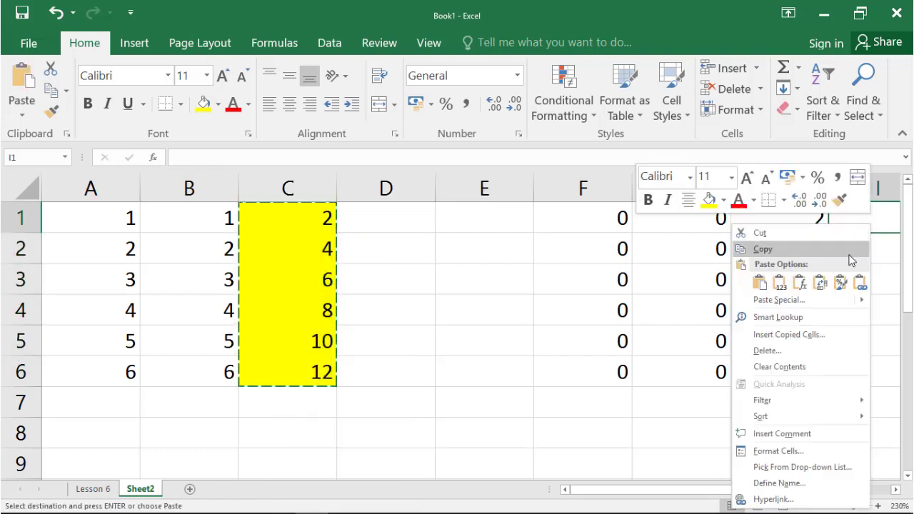
left_click(785, 300)
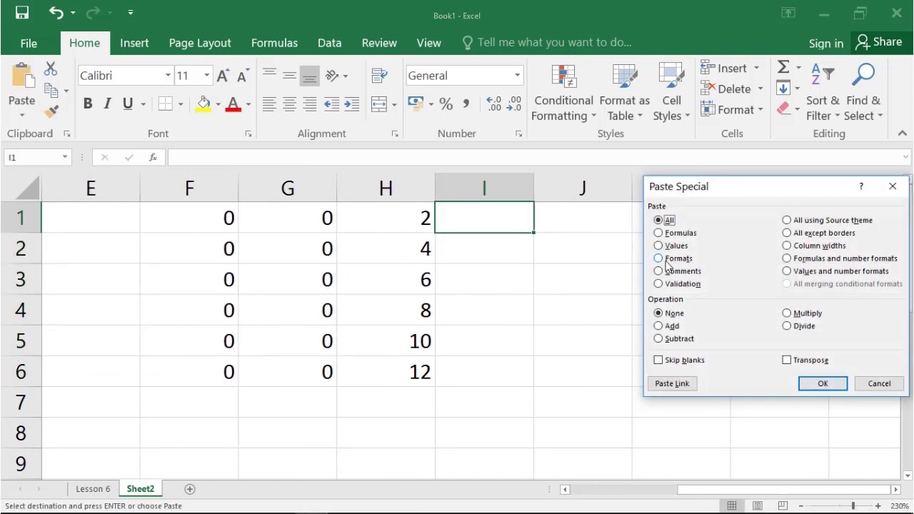
left_click(667, 258)
left_click(826, 385)
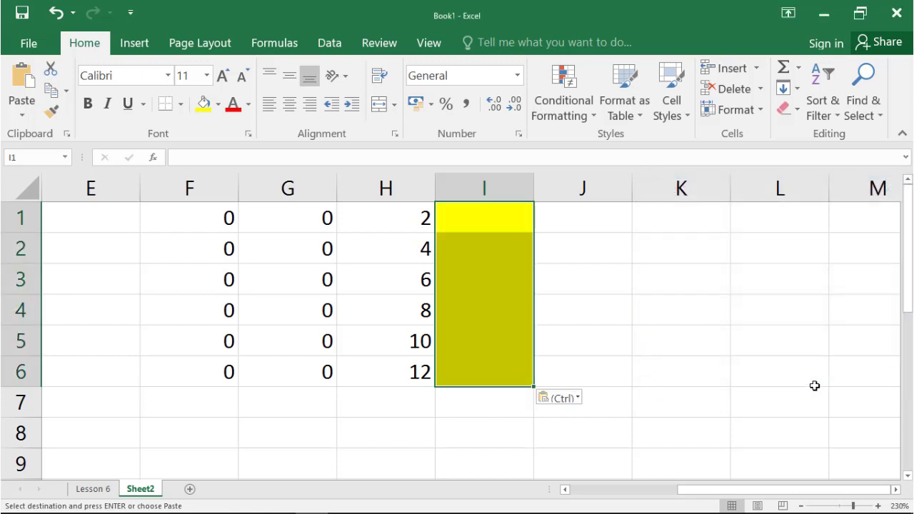
View the yellow source range in column C and the pasted formats in column I together at 210% zoom.
left_click_drag(802, 491, 696, 500)
left_click(800, 506)
left_click(800, 506)
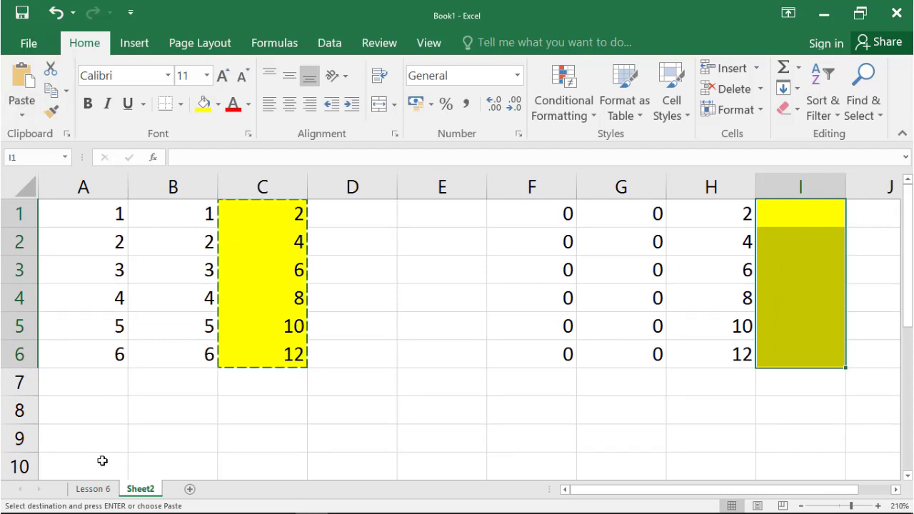
On the Lesson 6 sheet, copy the Date Join column C1:C7 and paste it normally starting at cell F1.
left_click(107, 488)
left_click_drag(225, 204, 235, 312)
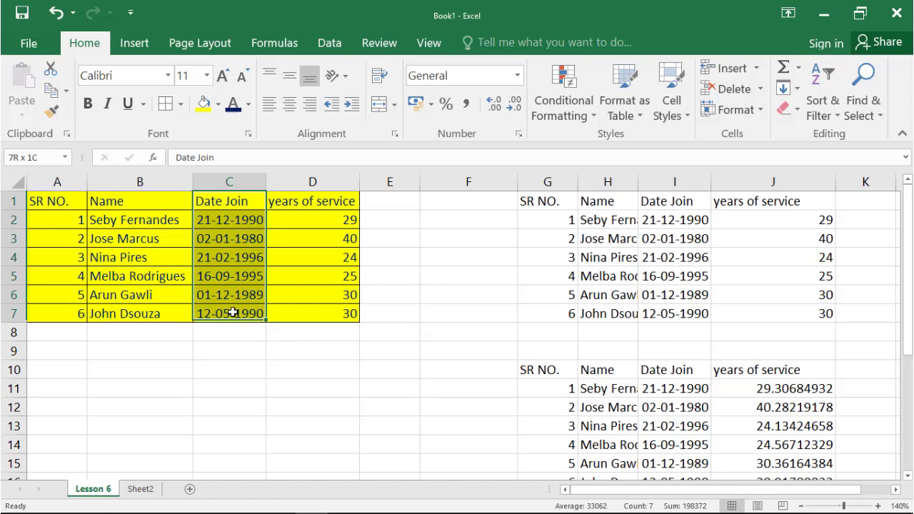
right_click(211, 206)
left_click(245, 231)
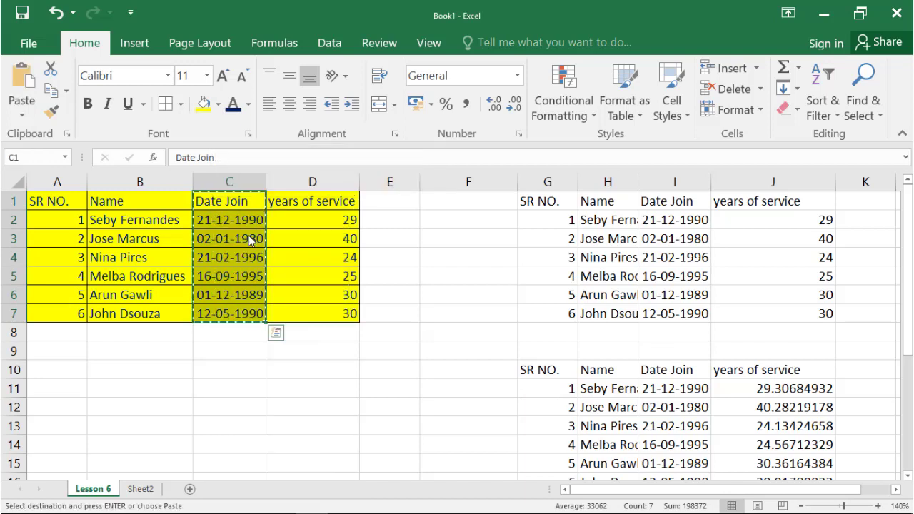
left_click(428, 201)
right_click(428, 202)
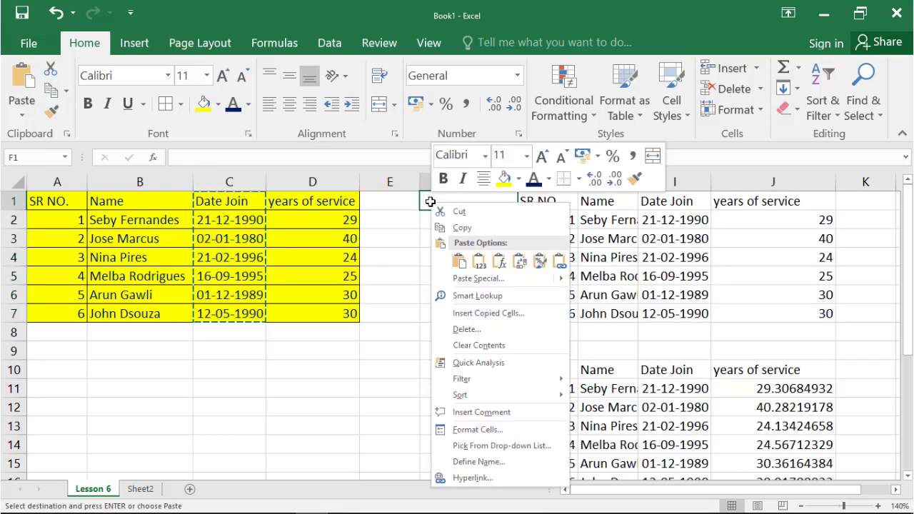
left_click(452, 258)
Apply the custom number format dddd to the copied dates in F2:F7 to display weekday names.
right_click(473, 247)
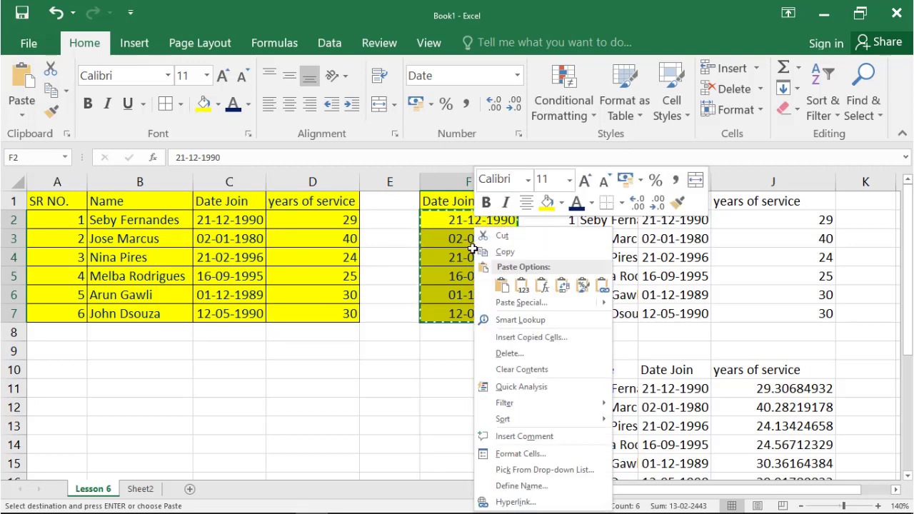
left_click(566, 456)
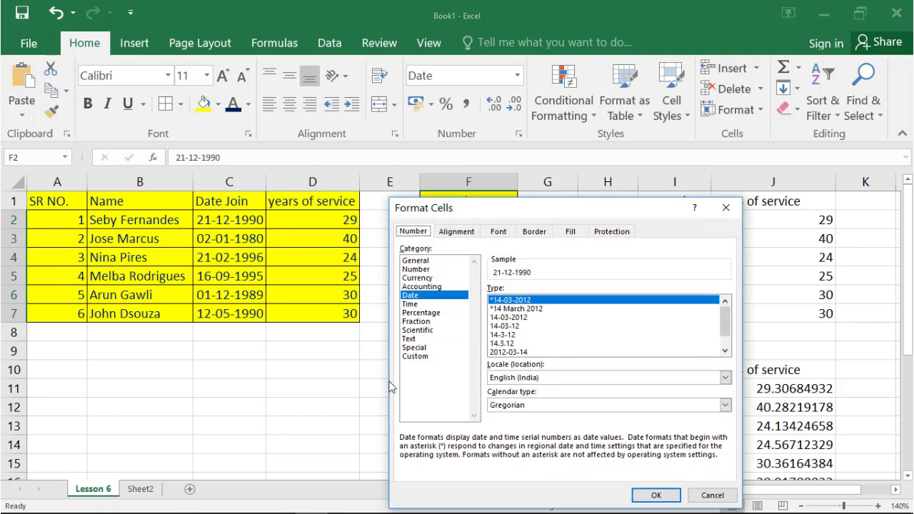
left_click(414, 356)
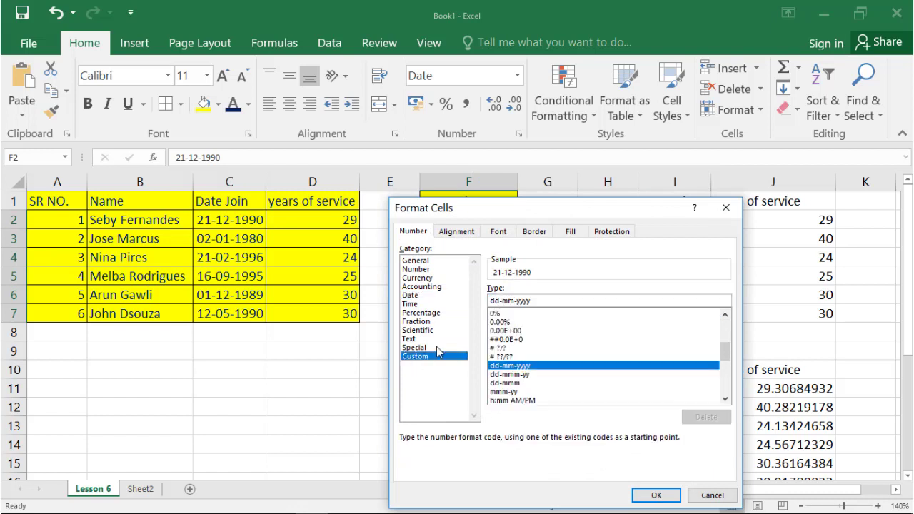
left_click_drag(538, 300, 463, 299)
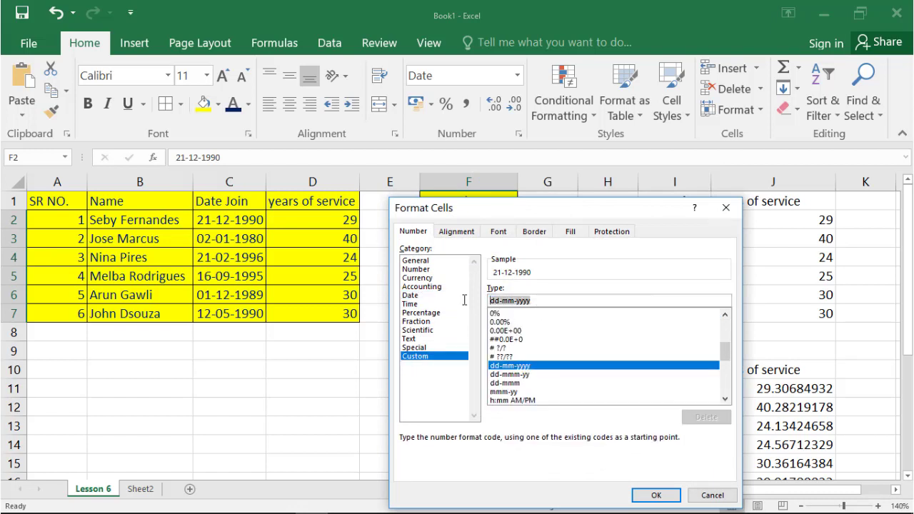
type("dddd")
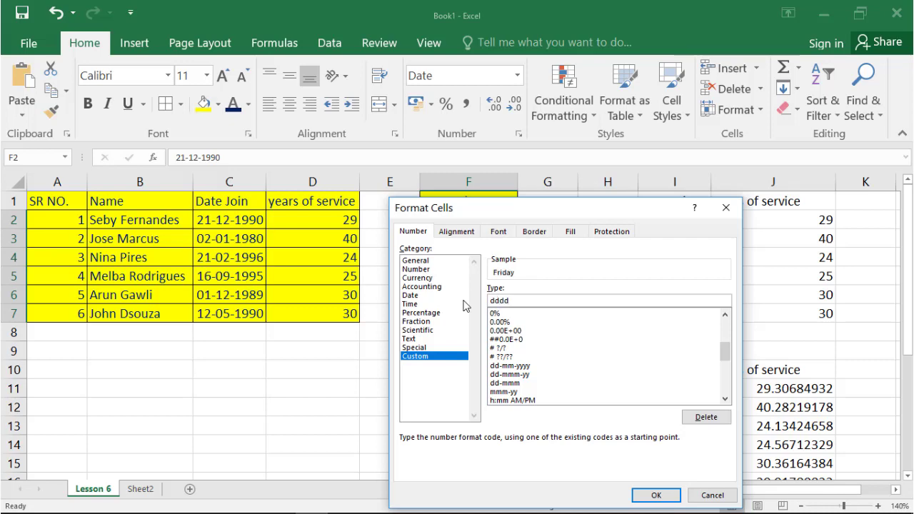
left_click(656, 495)
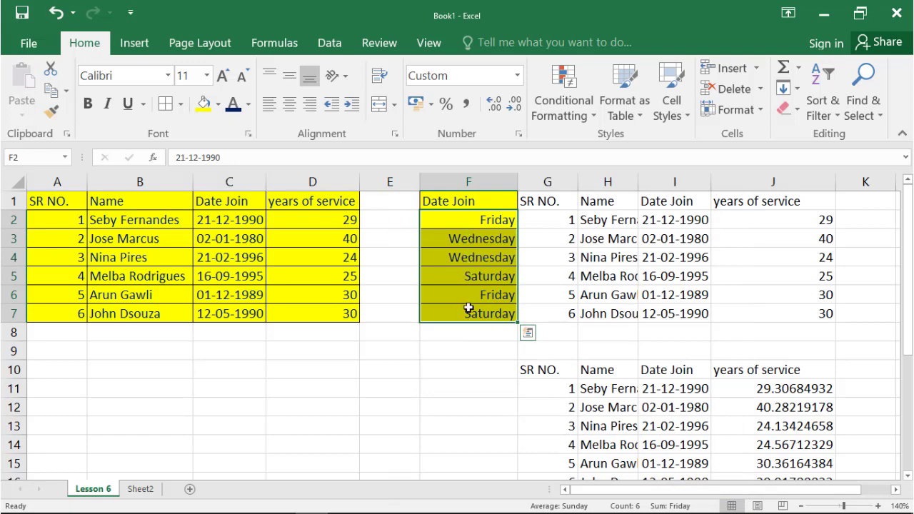
Apply the custom number format mmmm to the dates in F2:F7 to display full month names.
right_click(474, 226)
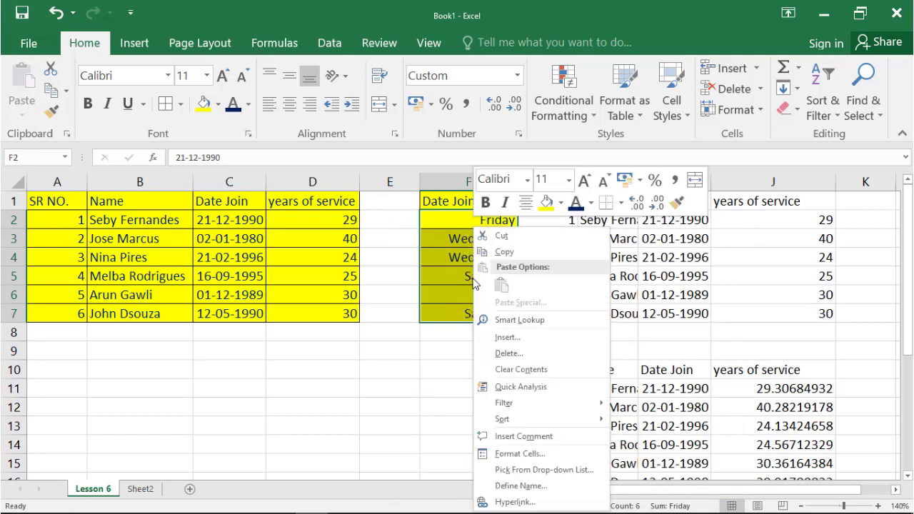
left_click(518, 453)
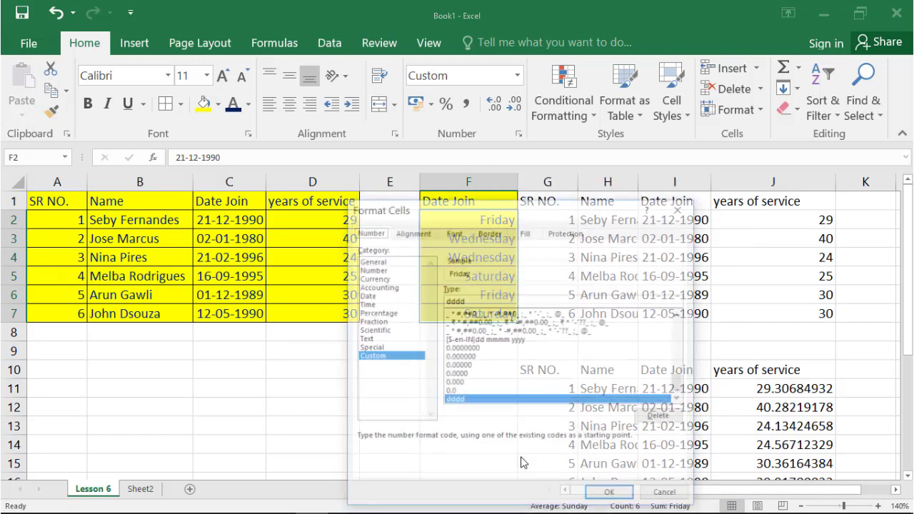
left_click(470, 301)
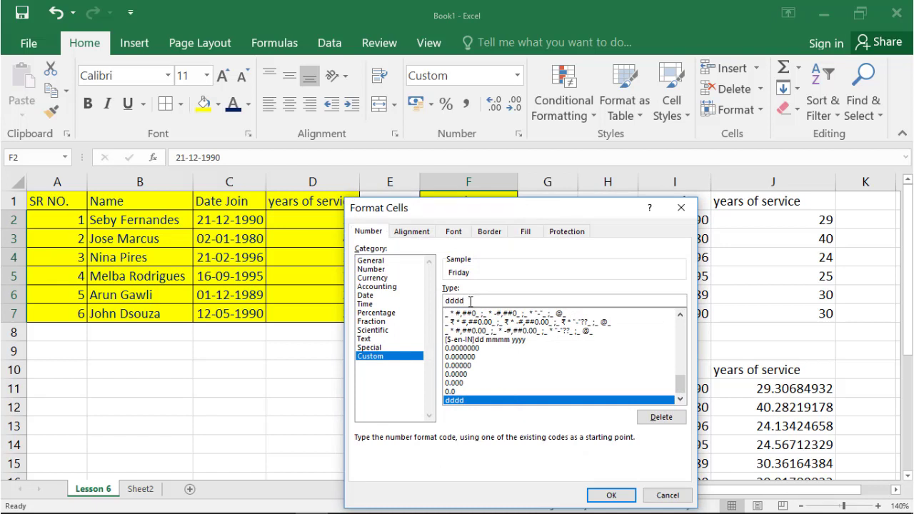
left_click(420, 307)
left_click(377, 357)
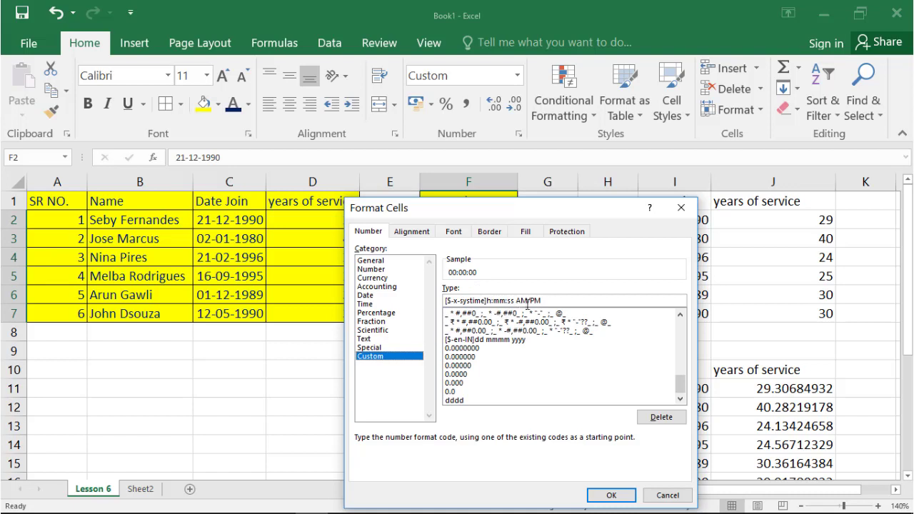
left_click_drag(553, 304, 448, 296)
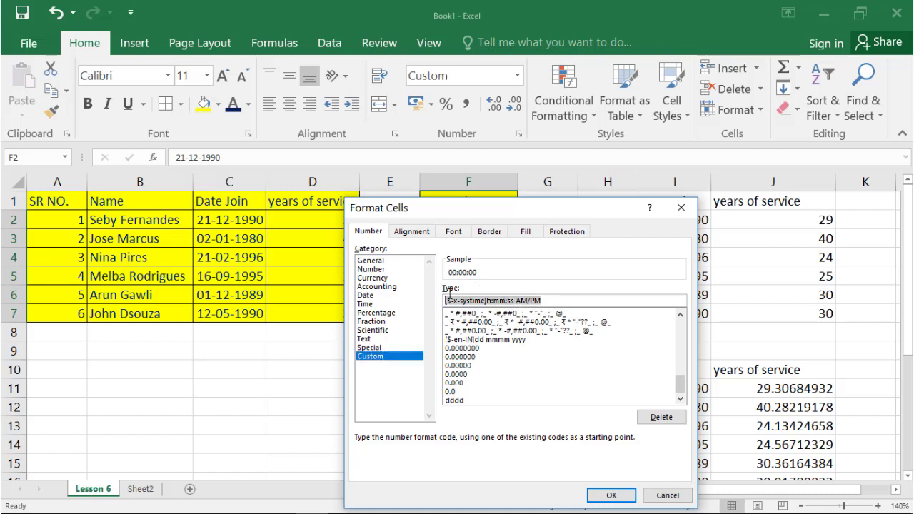
type("mmmm")
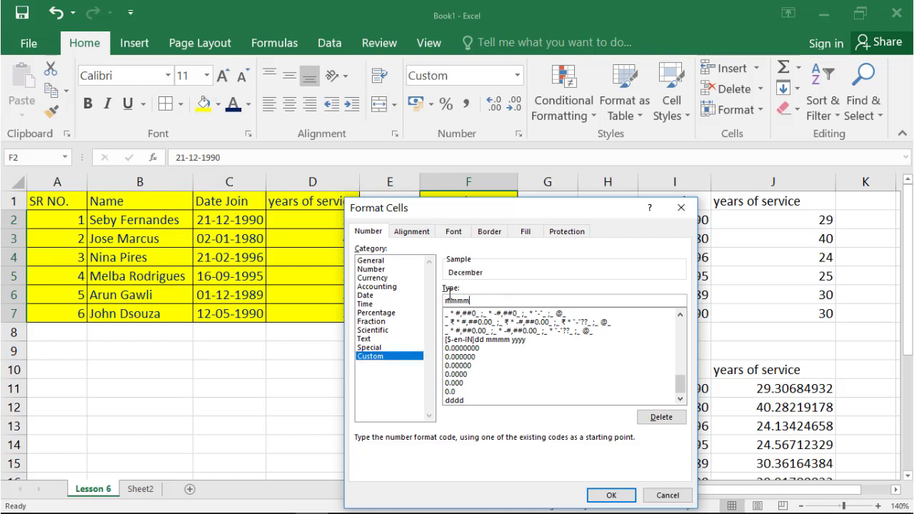
left_click(609, 493)
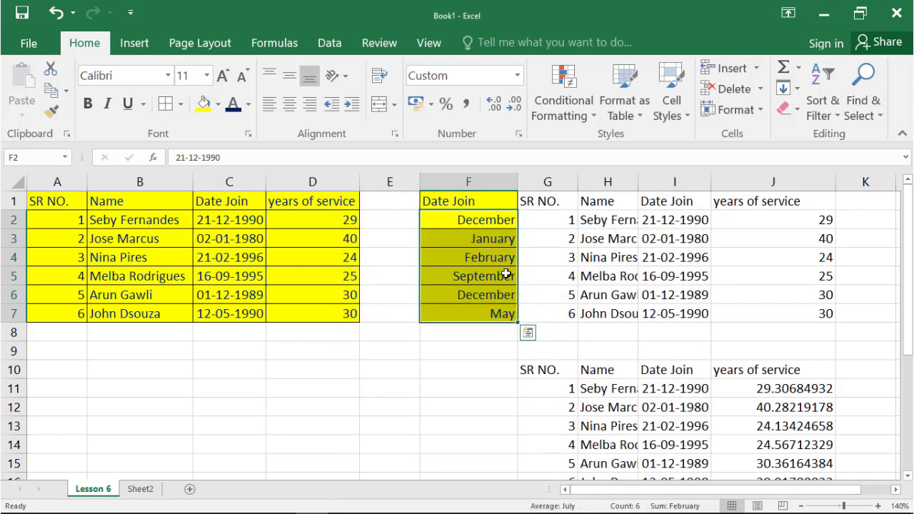
Change the custom number format of F2:F7 to yyyy to display four-digit years.
right_click(478, 245)
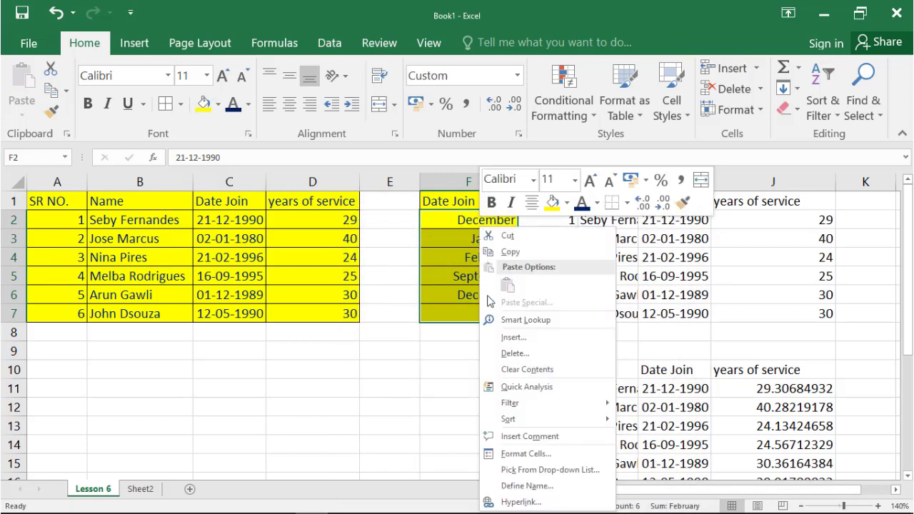
left_click(513, 454)
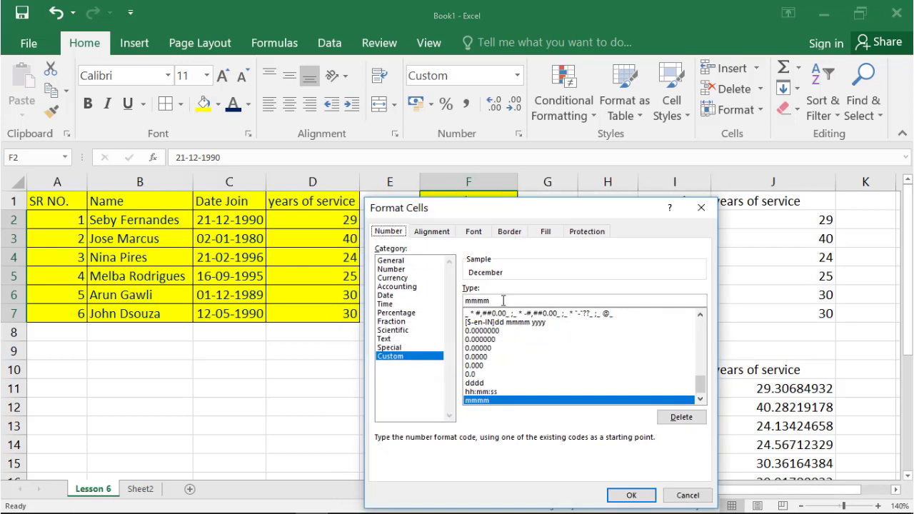
left_click(503, 302)
key("BackSpace")
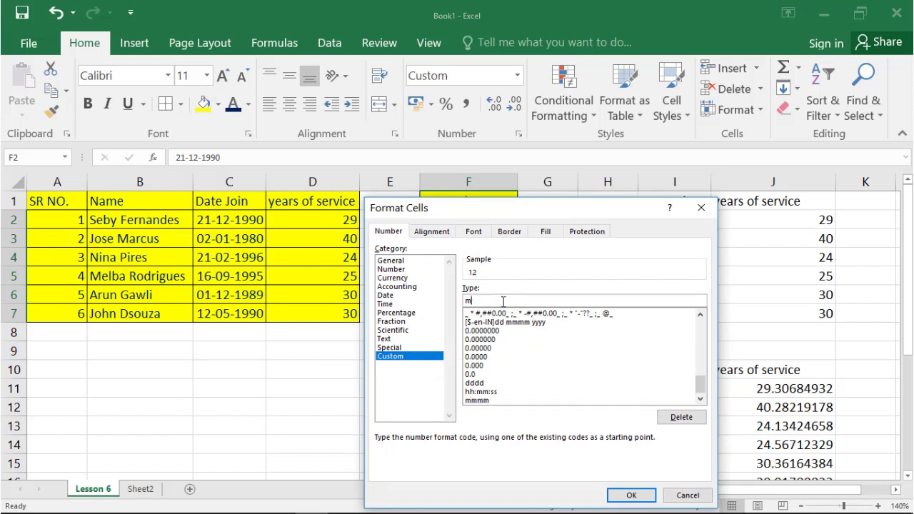
key("BackSpace")
type("yyyy")
left_click(631, 495)
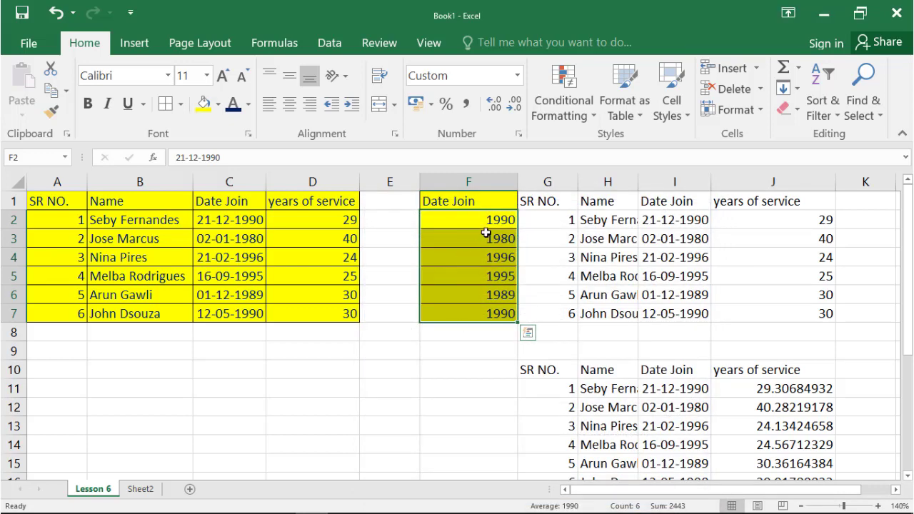
Set the custom number format of F2:F7 back to dddd to display full weekday names.
right_click(486, 230)
left_click(508, 447)
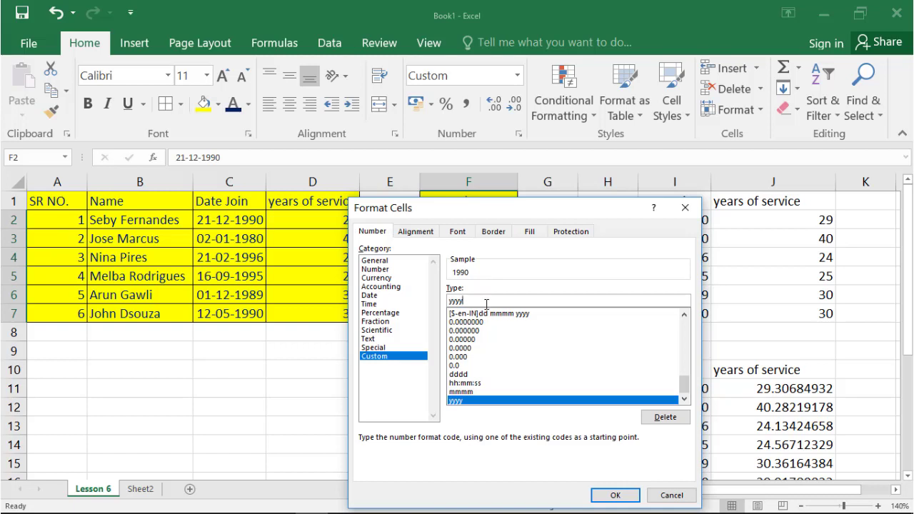
left_click(486, 305)
type("l")
key("BackSpace")
key("BackSpace")
key("BackSpace")
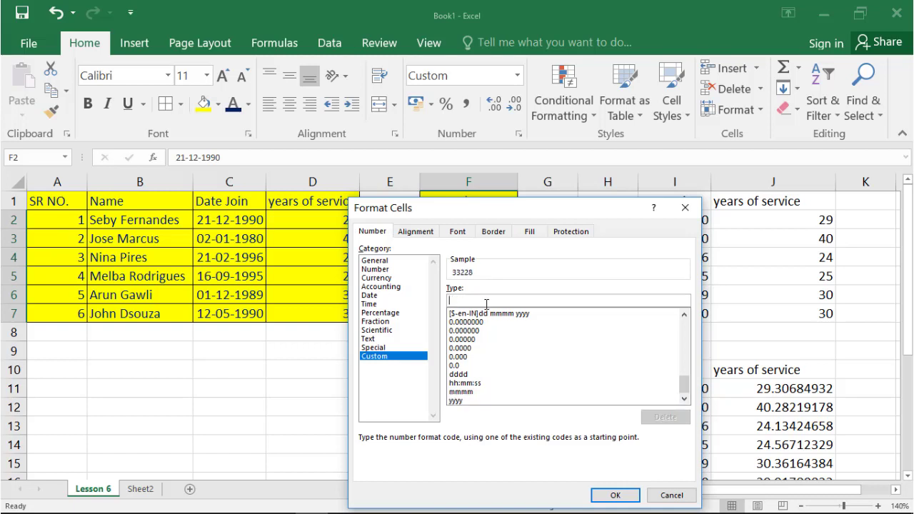
type("ddd")
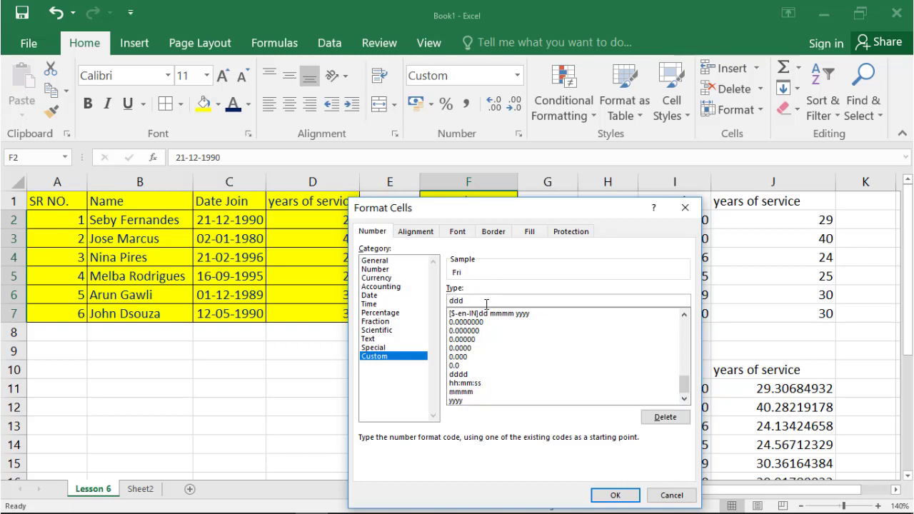
type("d")
left_click(615, 494)
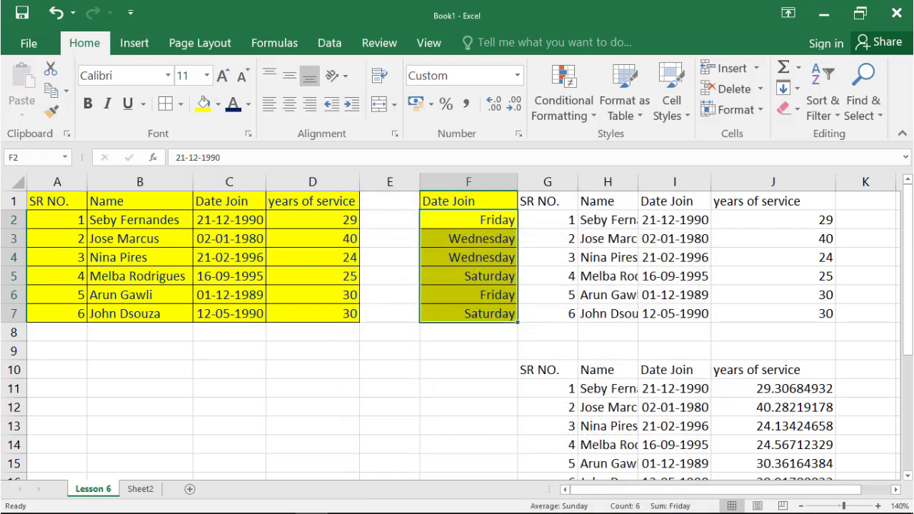